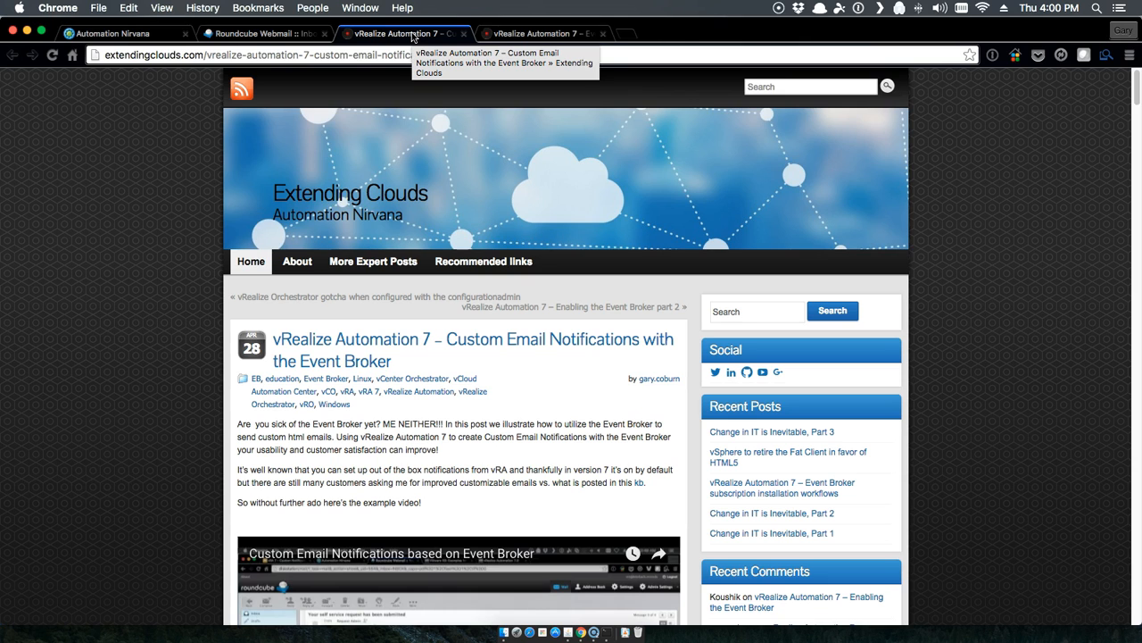
Step: Scroll down the Custom Email Notifications post to the example video and first email screenshot
{"action": "scroll", "coordinate": [182, 523], "scroll_direction": "down", "scroll_amount": 1}
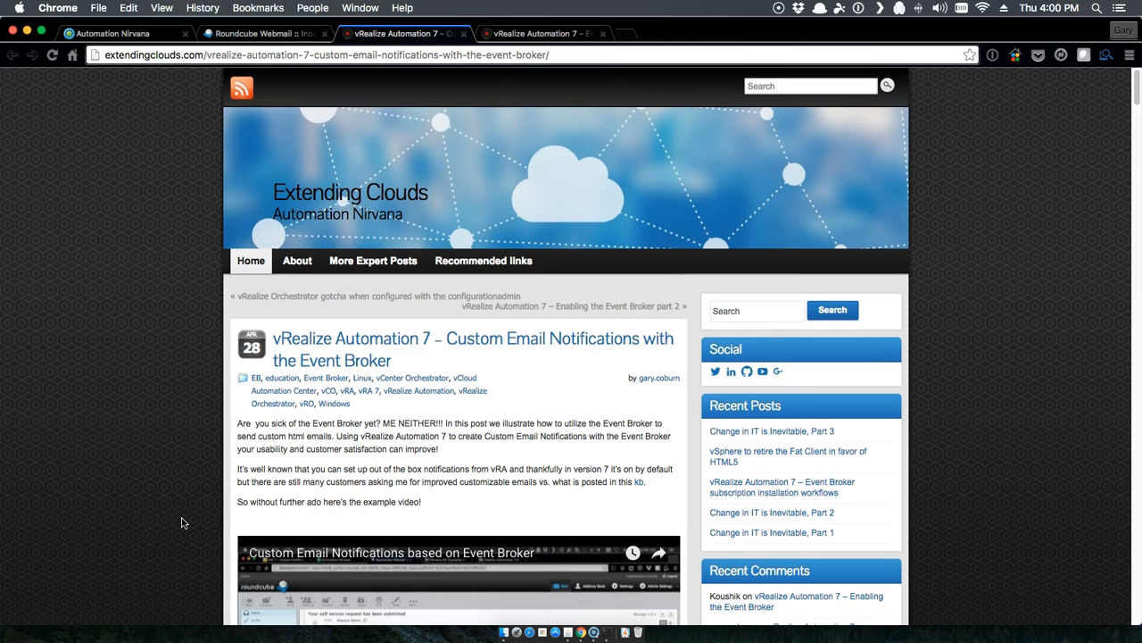
{"action": "scroll", "coordinate": [183, 523], "scroll_direction": "down", "scroll_amount": 5}
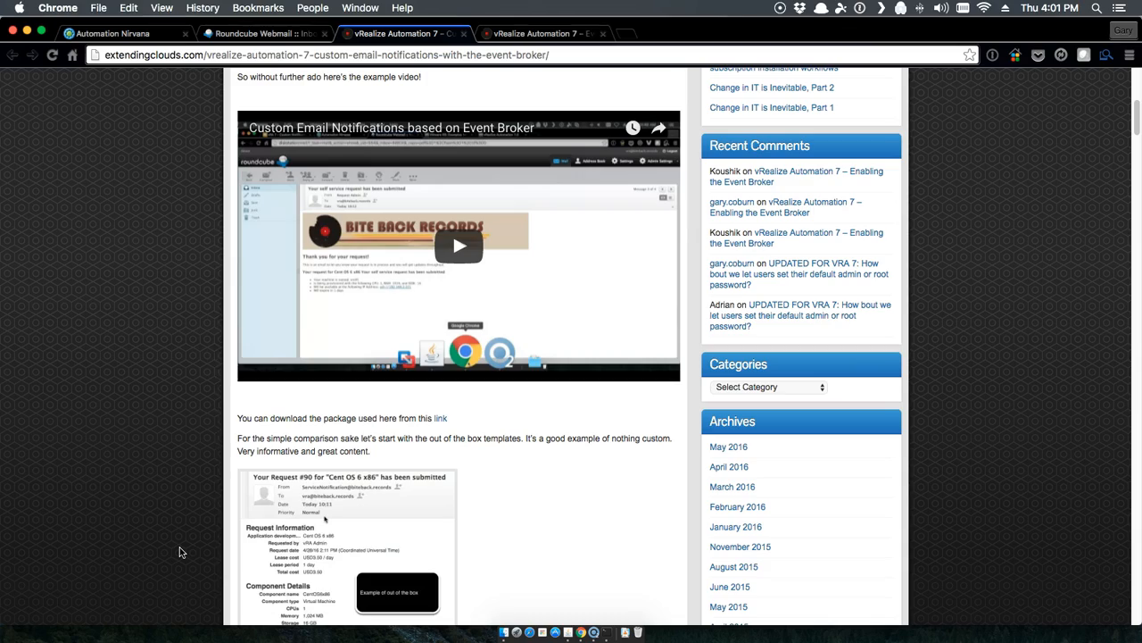
{"action": "scroll", "coordinate": [180, 550], "scroll_direction": "down", "scroll_amount": 10}
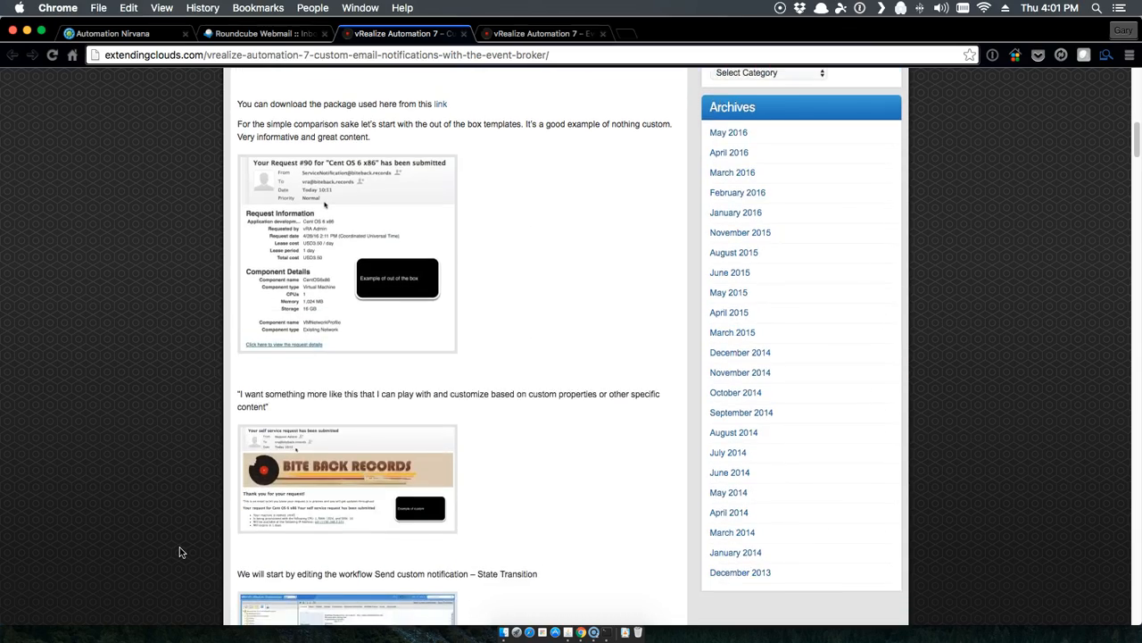
{"action": "scroll", "coordinate": [179, 551], "scroll_direction": "down", "scroll_amount": 20}
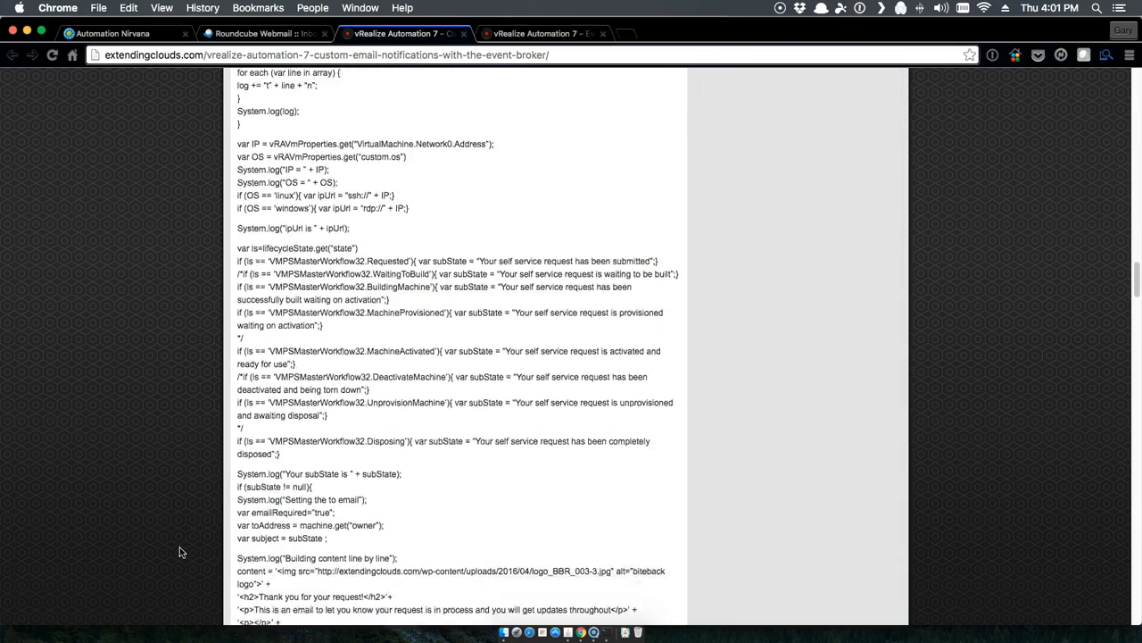
{"action": "scroll", "coordinate": [179, 552], "scroll_direction": "down", "scroll_amount": 20}
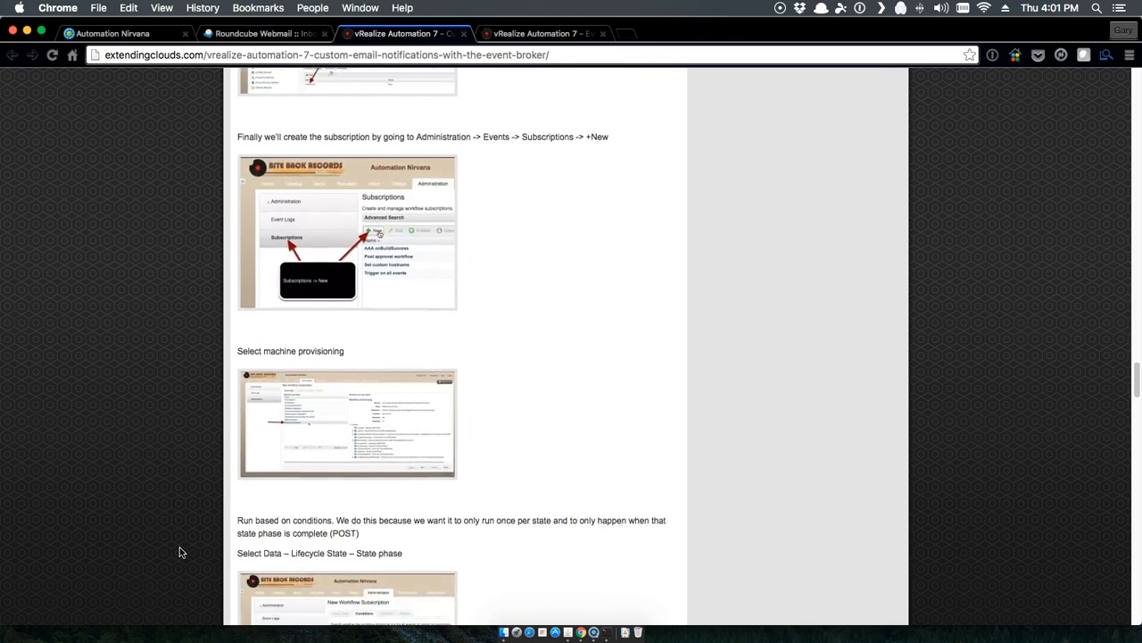
{"action": "scroll", "coordinate": [179, 552], "scroll_direction": "down", "scroll_amount": 20}
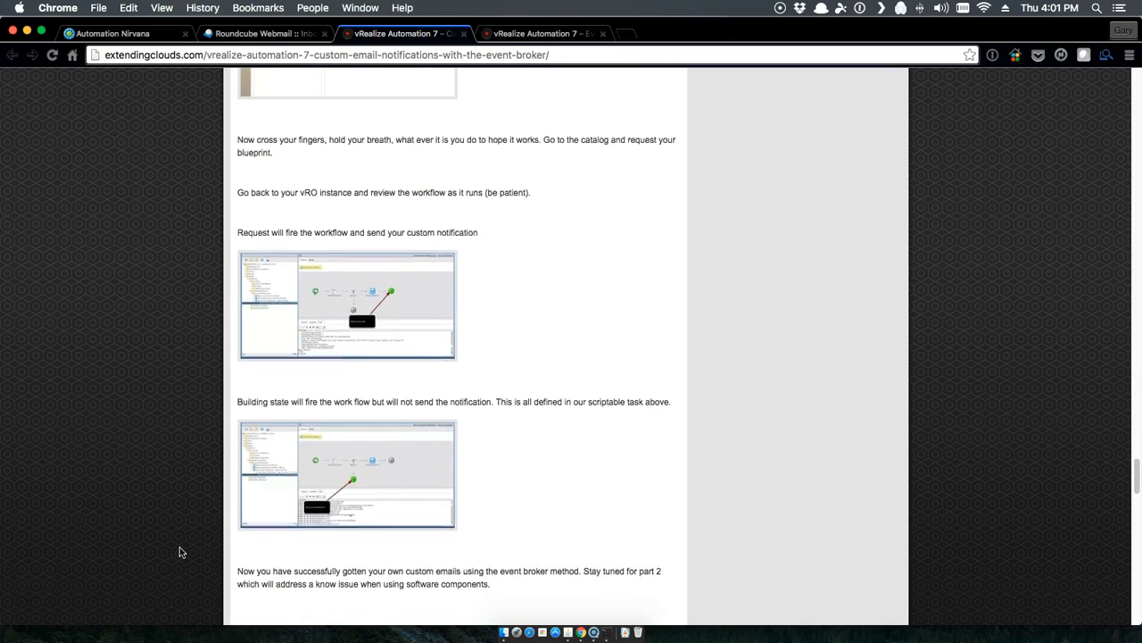
{"action": "scroll", "coordinate": [179, 551], "scroll_direction": "down", "scroll_amount": 3}
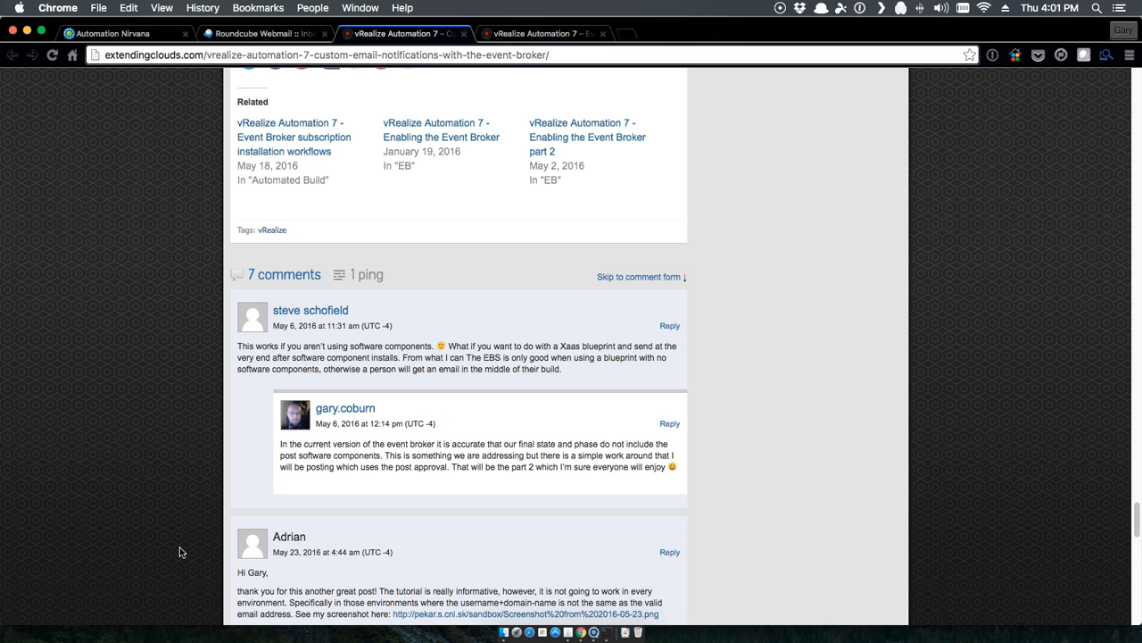
{"action": "scroll", "coordinate": [180, 552], "scroll_direction": "up", "scroll_amount": 20}
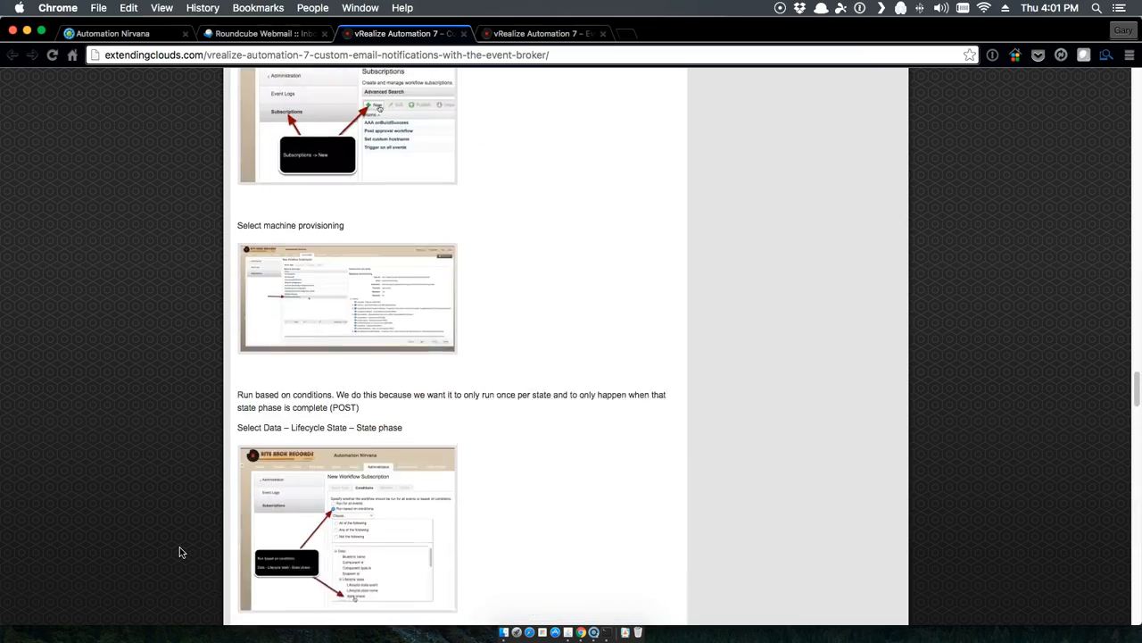
{"action": "scroll", "coordinate": [180, 551], "scroll_direction": "up", "scroll_amount": 20}
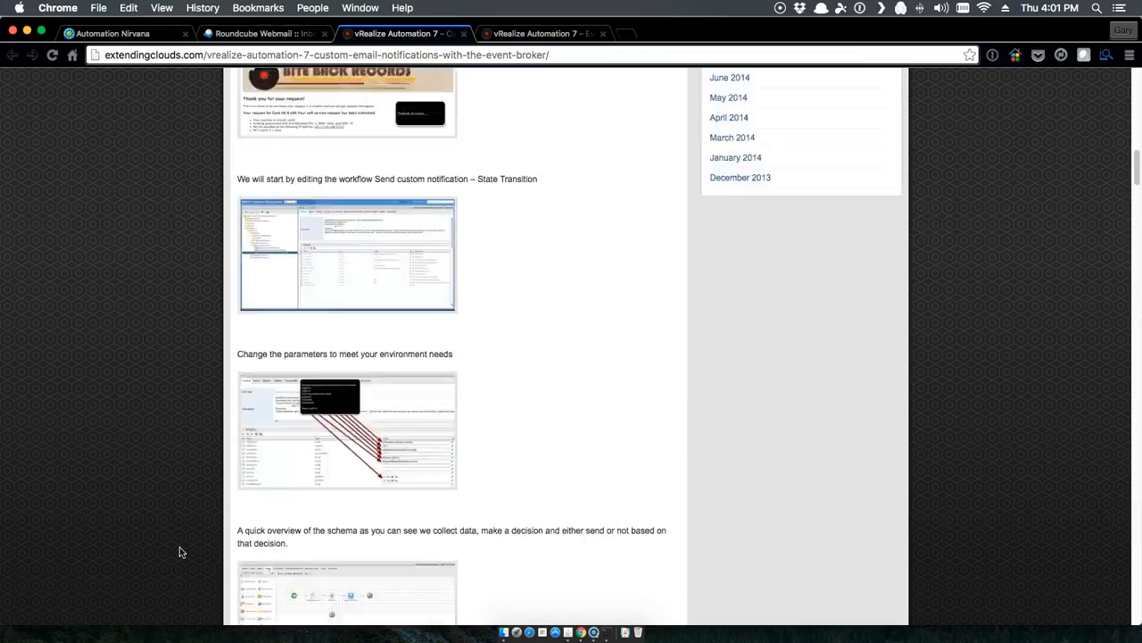
{"action": "scroll", "coordinate": [179, 552], "scroll_direction": "up", "scroll_amount": 15}
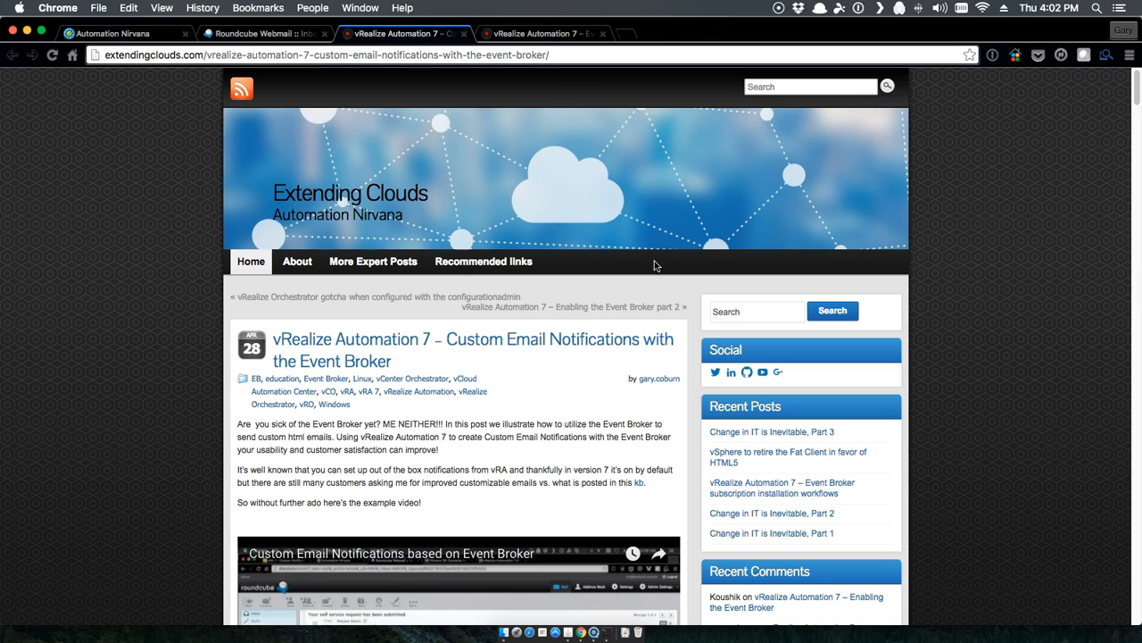
Step: Open the Event Broker subscription installation workflows post, then switch to the vRO client
{"action": "left_click", "coordinate": [538, 35]}
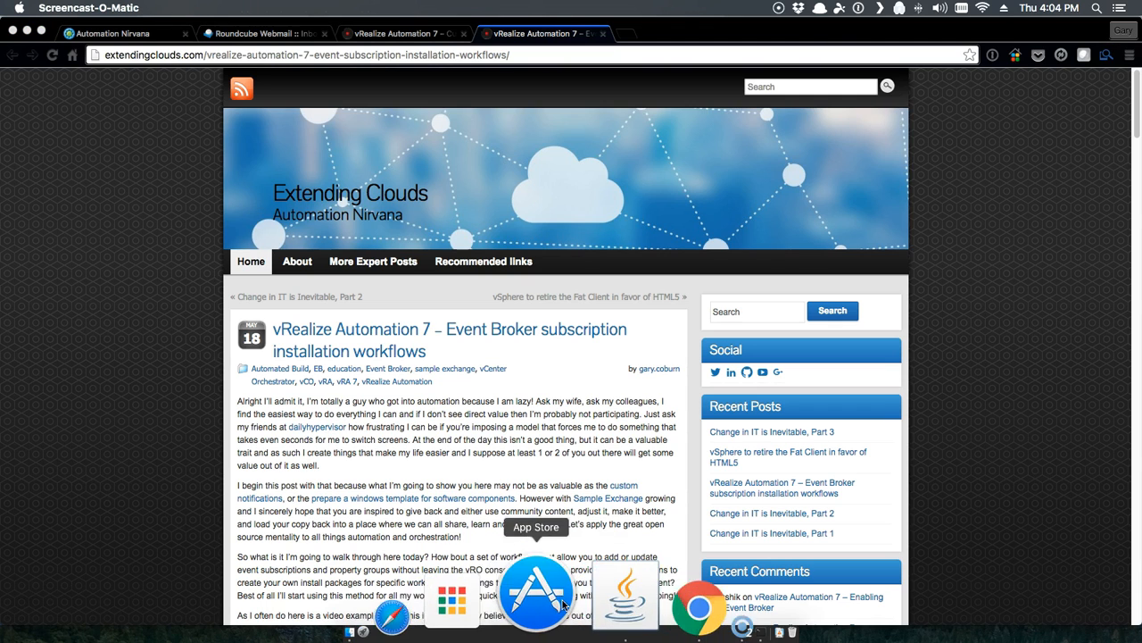
{"action": "left_click", "coordinate": [572, 600]}
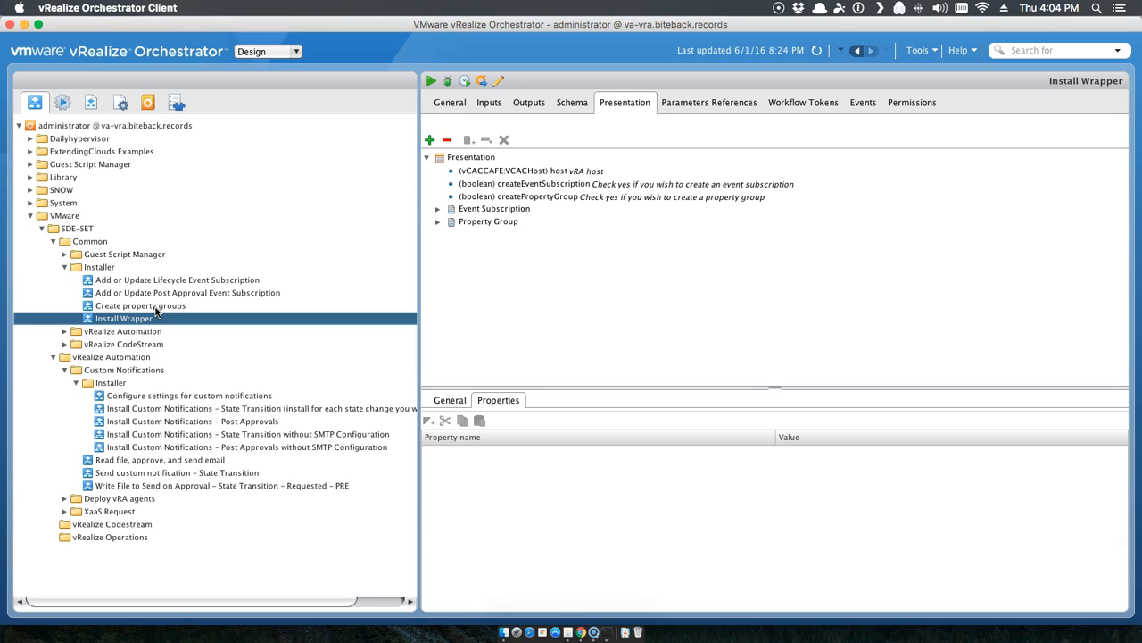
Step: Expand VMware > SDE-SET > Common > Installer and vRealize Automation > Custom Notifications > Installer
{"action": "left_click", "coordinate": [66, 217]}
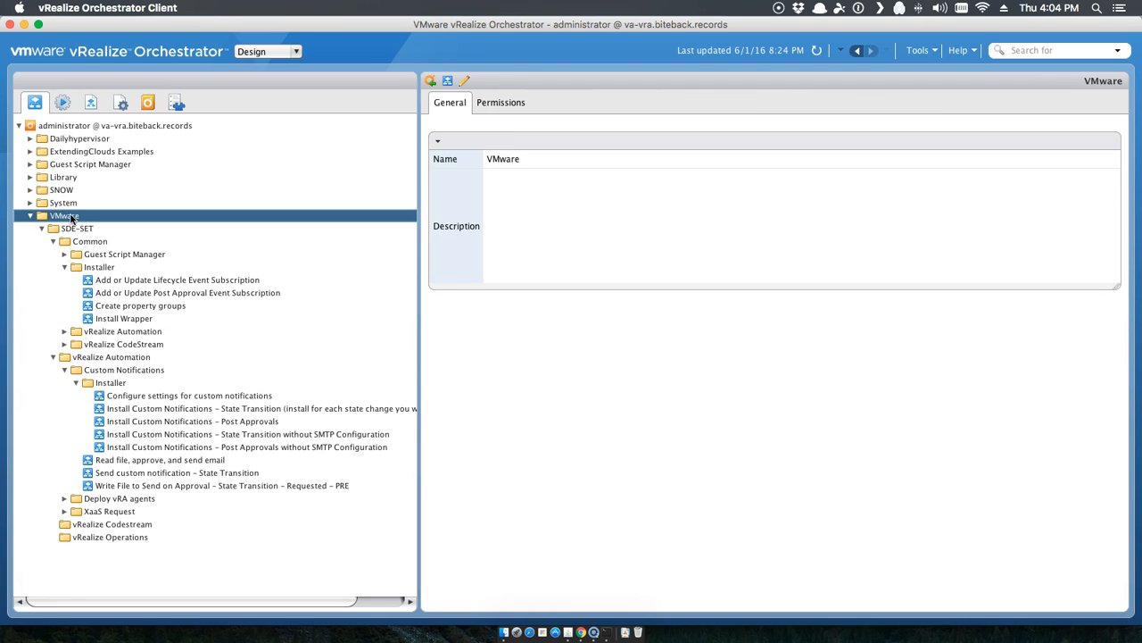
{"action": "left_click", "coordinate": [81, 229]}
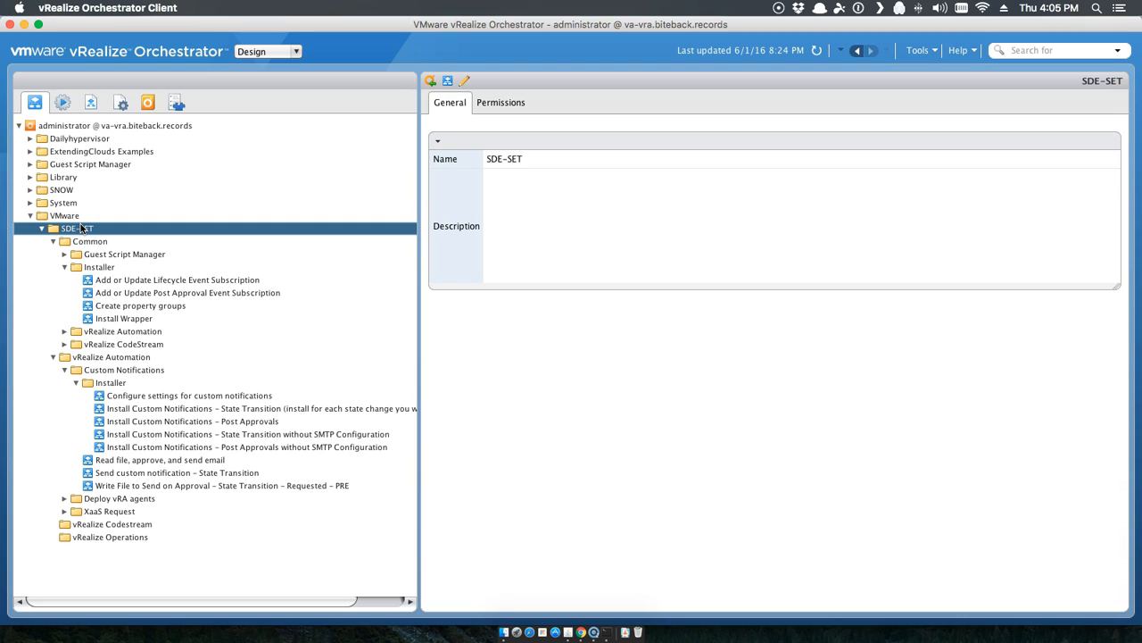
{"action": "left_click", "coordinate": [96, 244]}
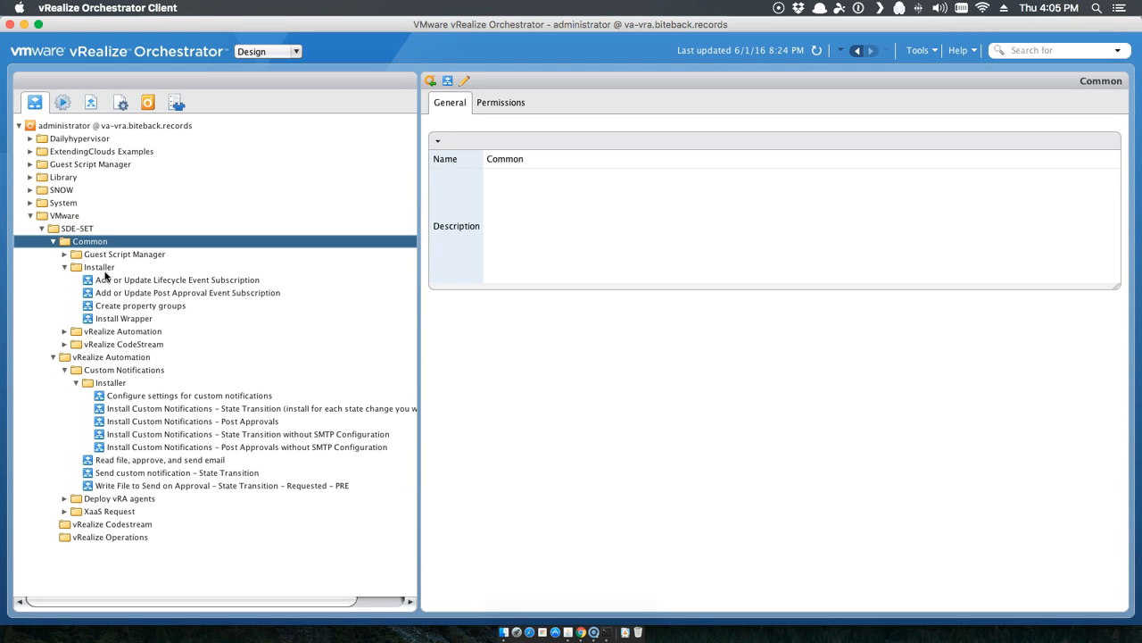
{"action": "left_click", "coordinate": [100, 270]}
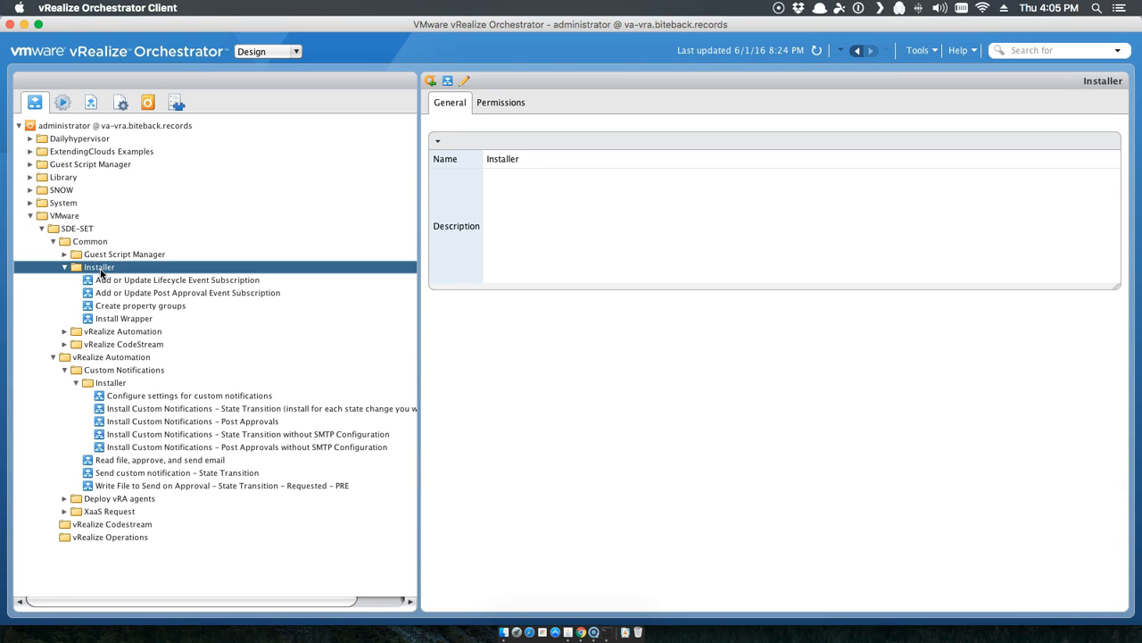
{"action": "left_click", "coordinate": [92, 358]}
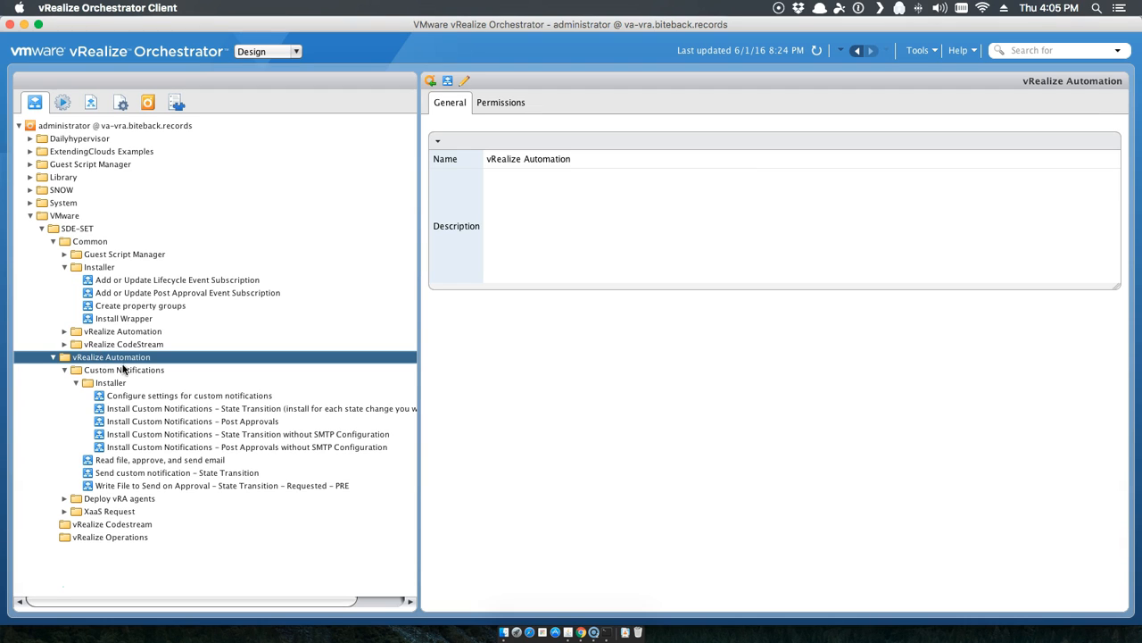
{"action": "left_click", "coordinate": [125, 370]}
{"action": "left_click", "coordinate": [111, 385]}
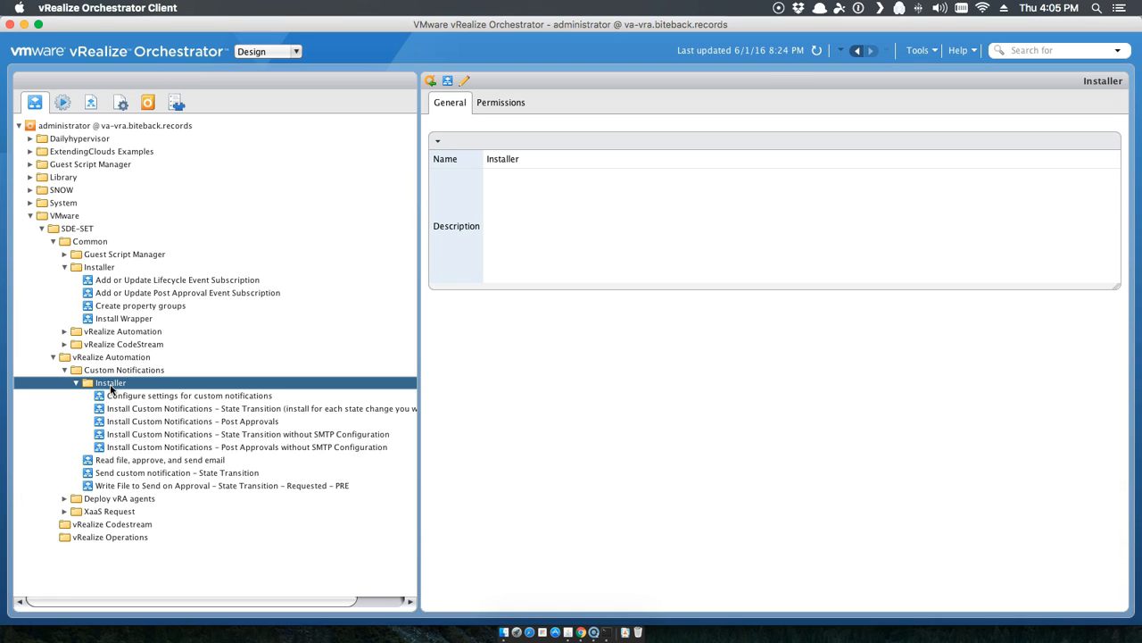
Step: Show the Configure settings workflow's schema, then view both installers without SMTP Configuration
{"action": "left_click", "coordinate": [158, 398]}
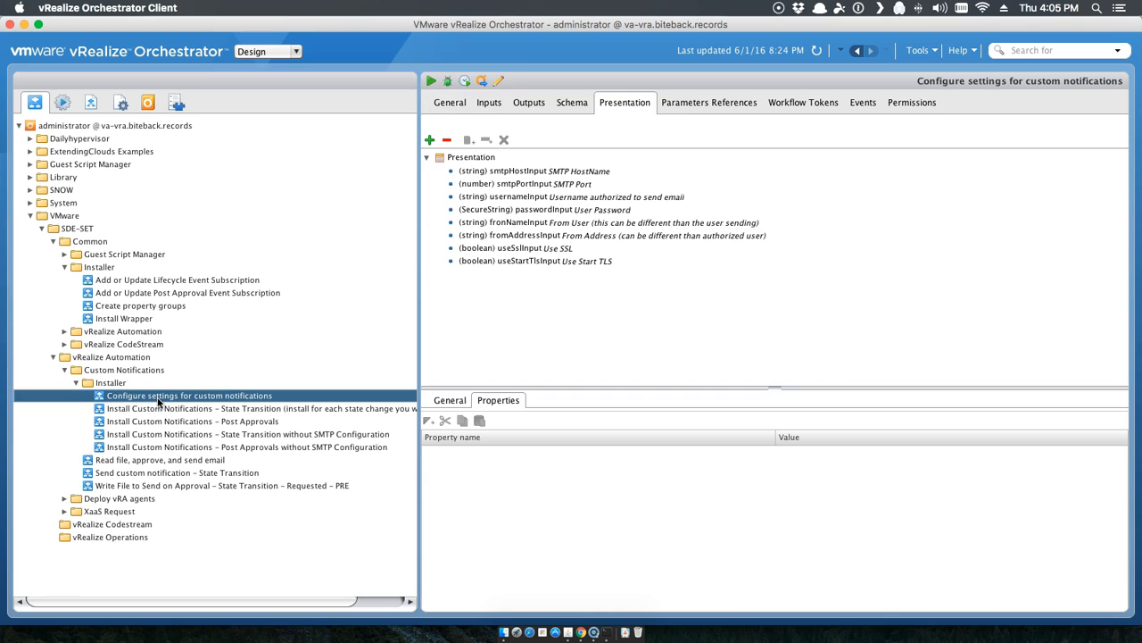
{"action": "left_click", "coordinate": [571, 105]}
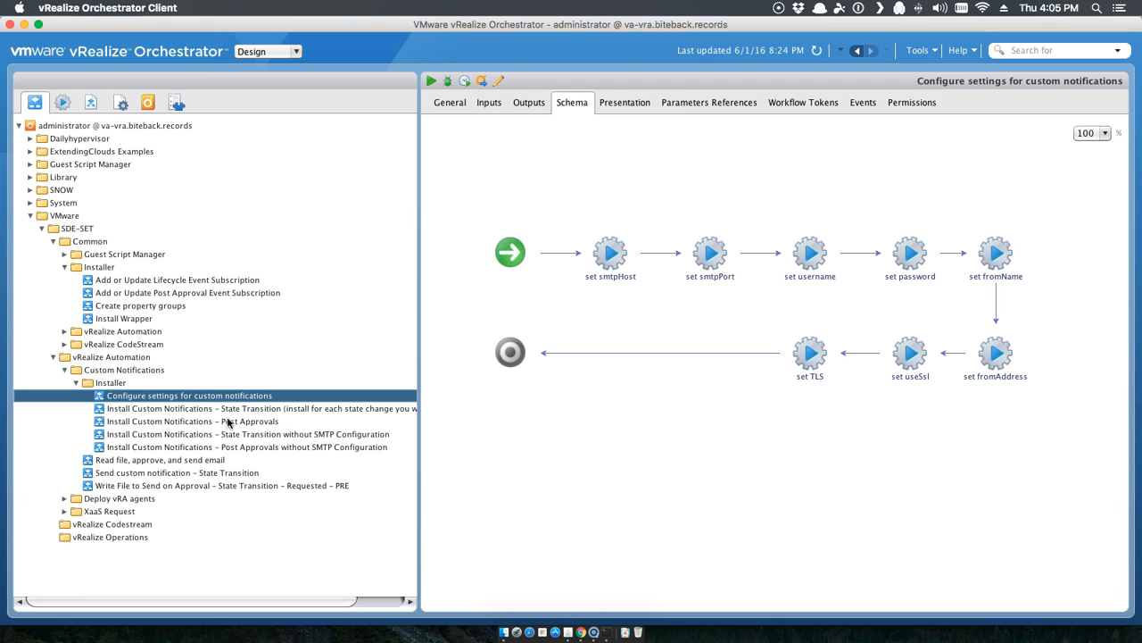
{"action": "left_click", "coordinate": [259, 435]}
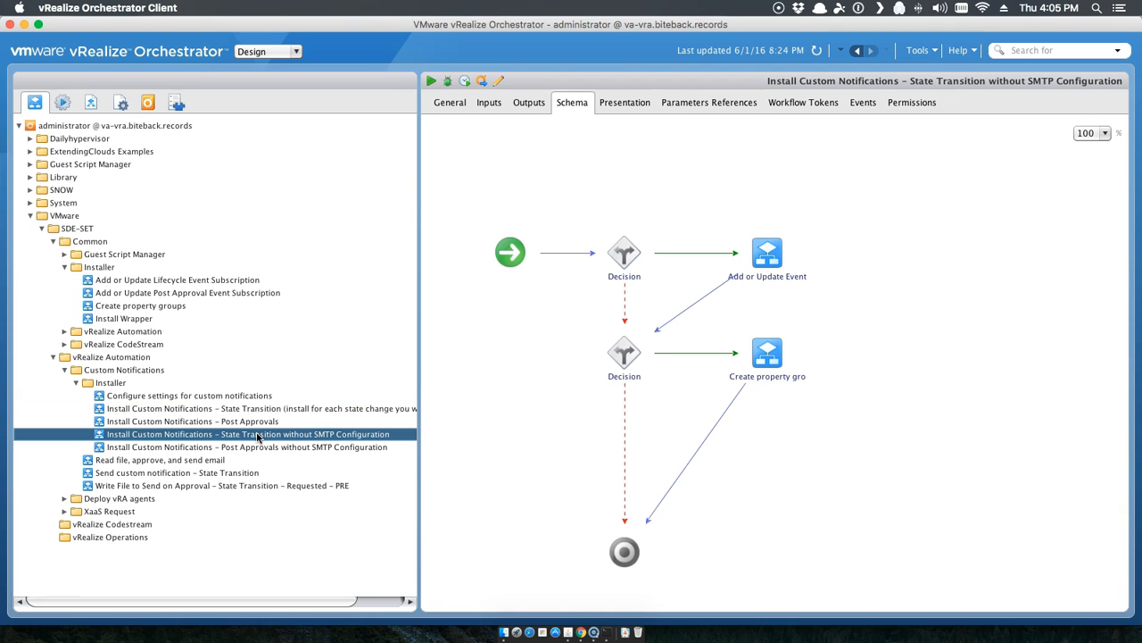
{"action": "left_click", "coordinate": [280, 448]}
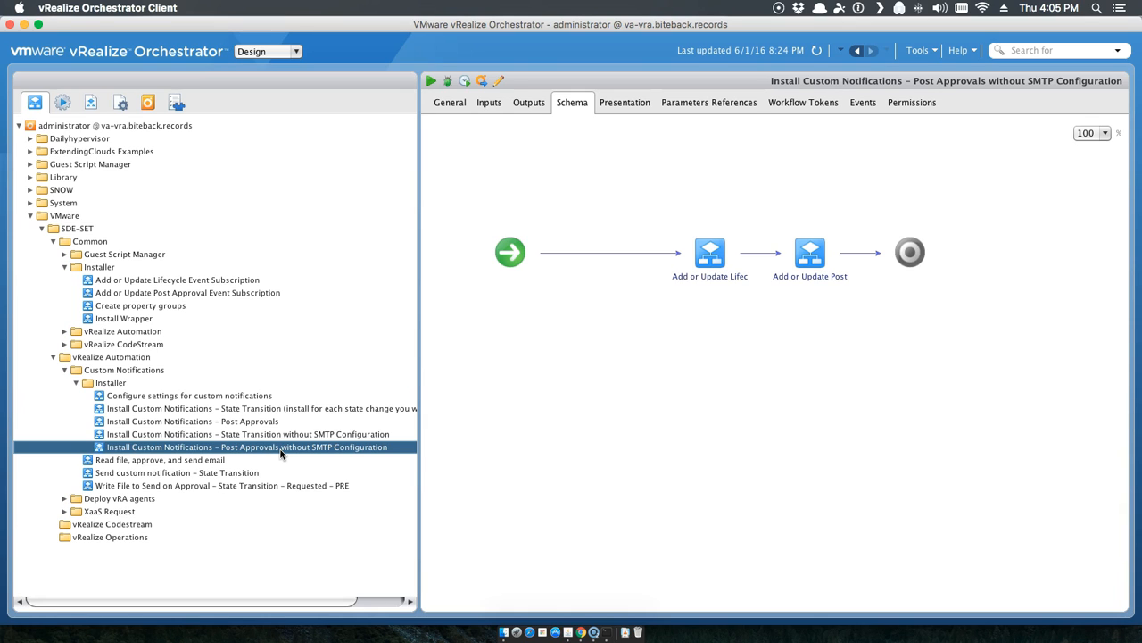
Step: Inspect the Lifecycle and Post Approval subscription workflows, ending on Install Custom Notifications – Post Approvals
{"action": "mouse_move", "coordinate": [707, 250]}
{"action": "mouse_move", "coordinate": [802, 248]}
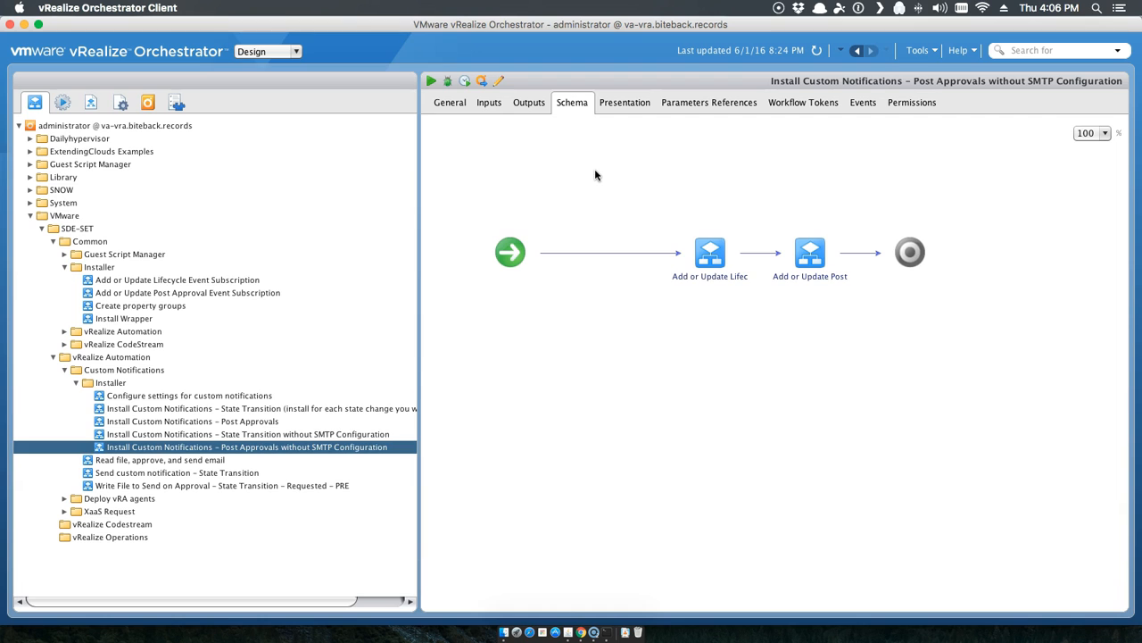
{"action": "left_click", "coordinate": [135, 280]}
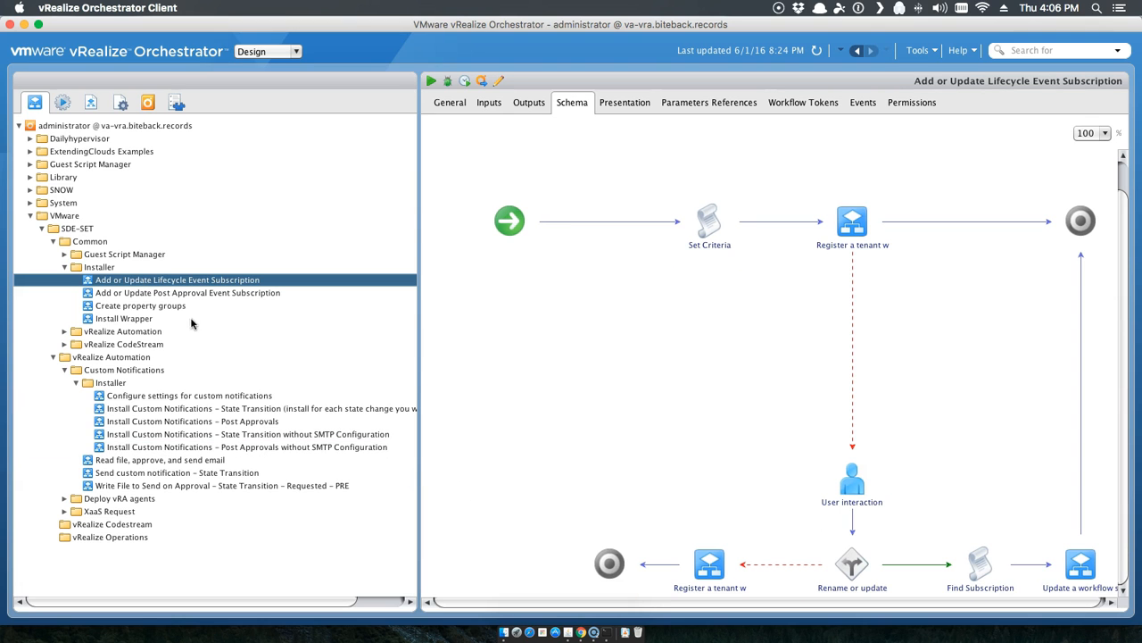
{"action": "left_click", "coordinate": [175, 295]}
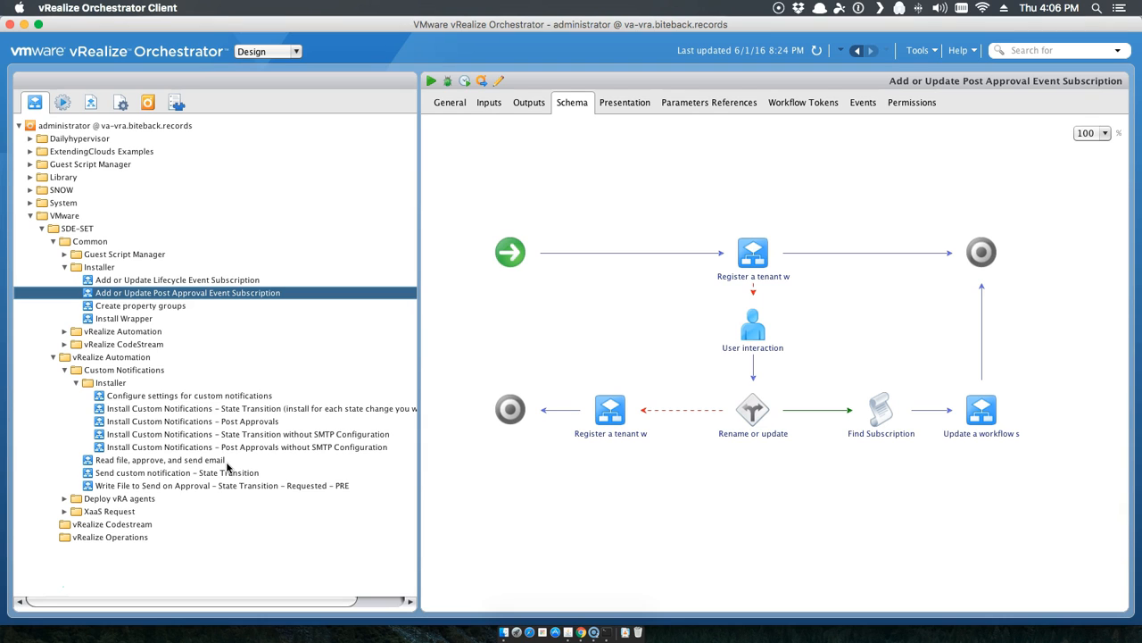
{"action": "left_click", "coordinate": [182, 422]}
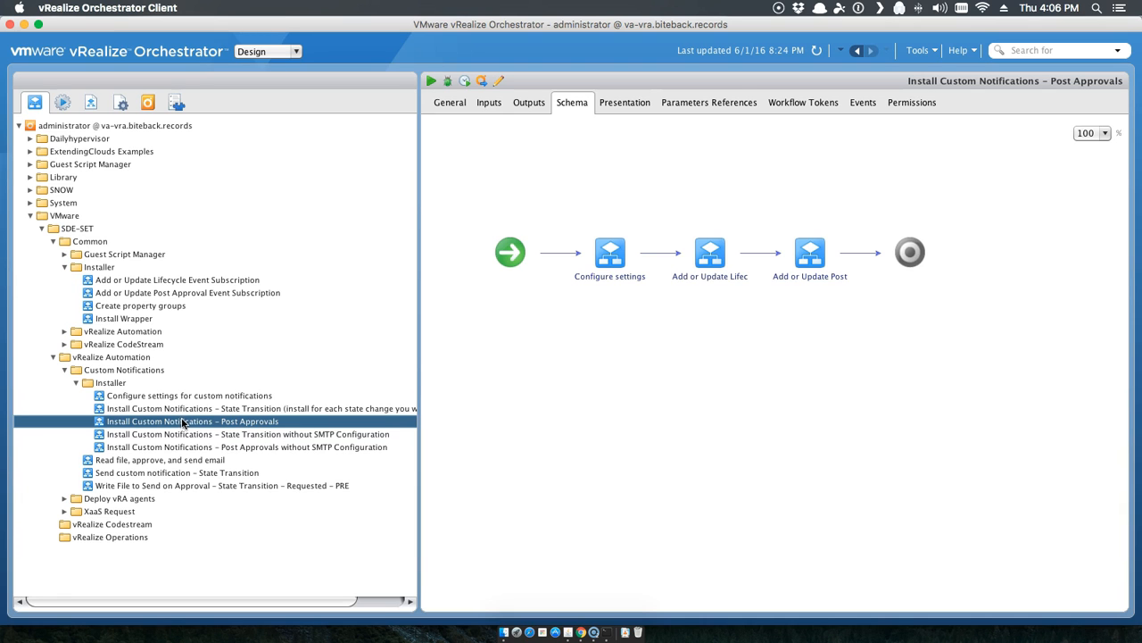
Step: Start the Post Approvals installer and review the event subscription names before the SMTP page
{"action": "right_click", "coordinate": [182, 421]}
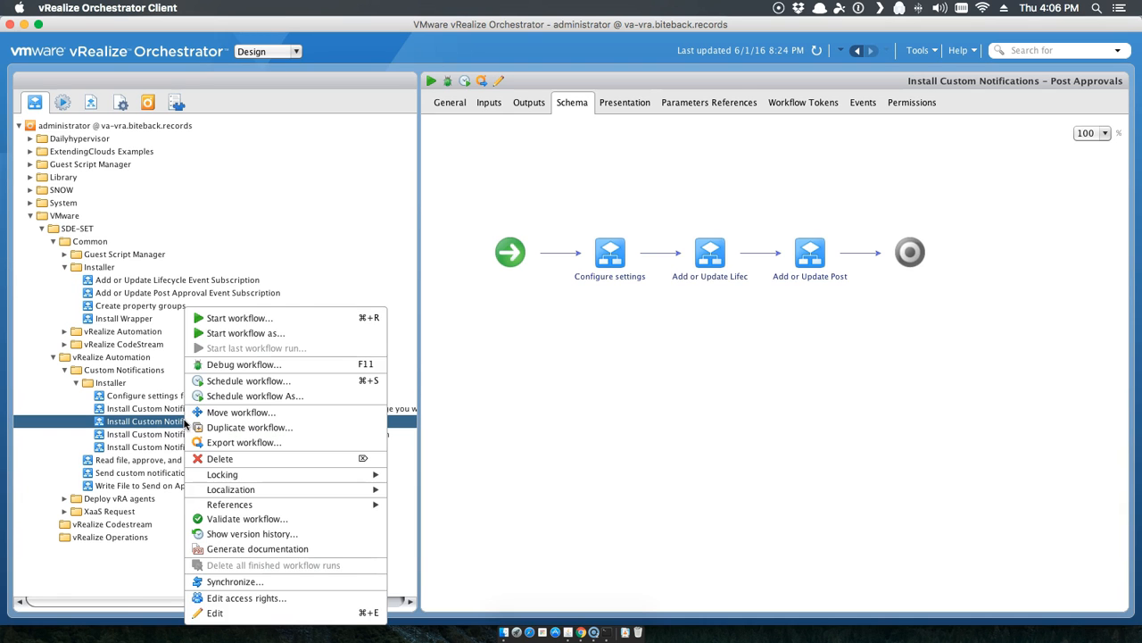
{"action": "left_click", "coordinate": [239, 318]}
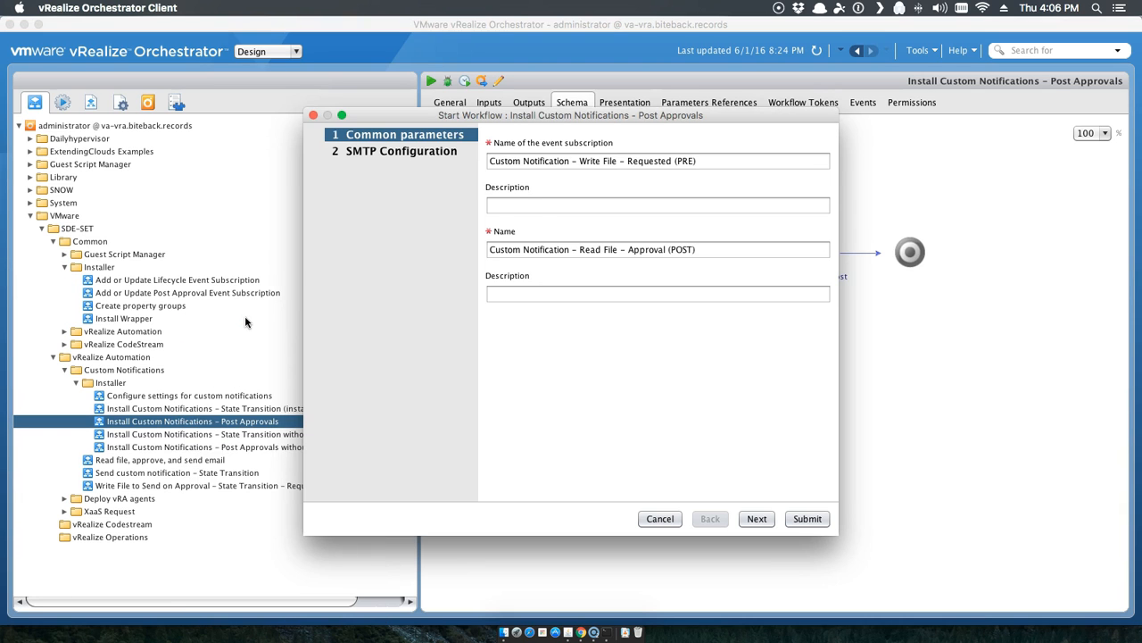
{"action": "left_click", "coordinate": [719, 161]}
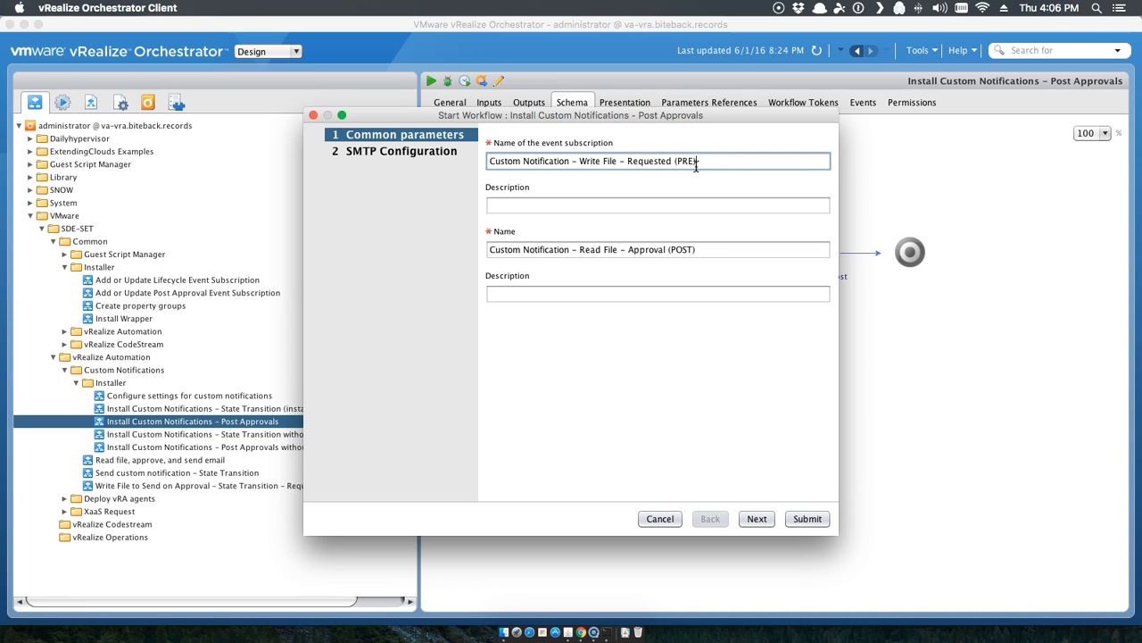
{"action": "left_click_drag", "start_coordinate": [695, 165], "coordinate": [473, 170]}
{"action": "left_click_drag", "start_coordinate": [697, 251], "coordinate": [450, 258]}
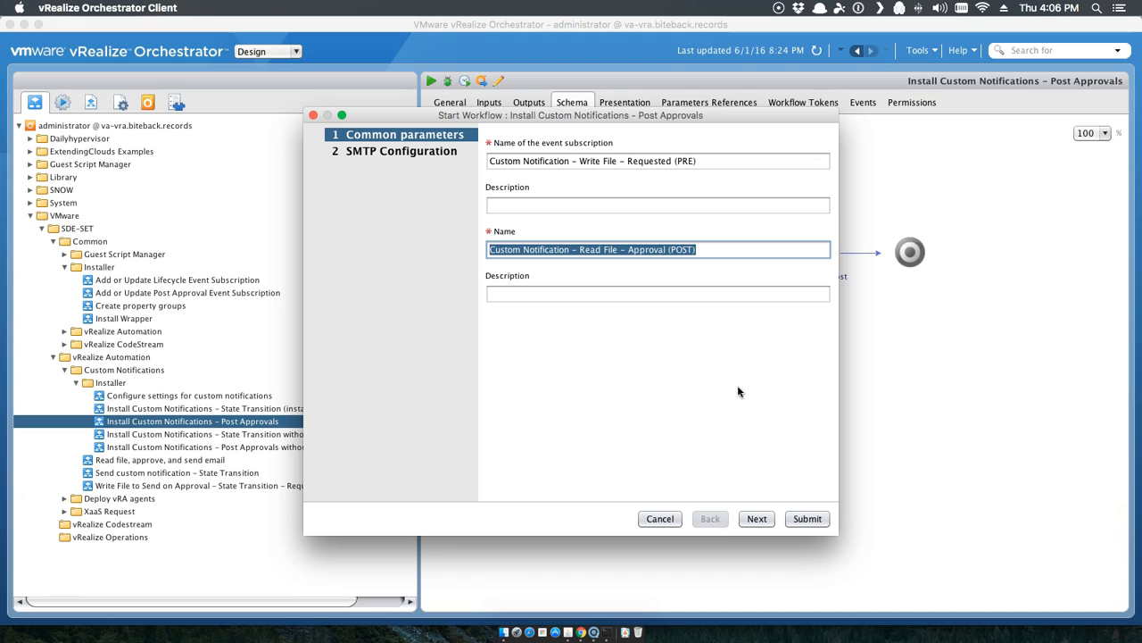
{"action": "left_click", "coordinate": [756, 519]}
Step: Set SMTP host diskstation.biteback.records, port 25, the administrator username and its password
{"action": "left_click", "coordinate": [539, 159]}
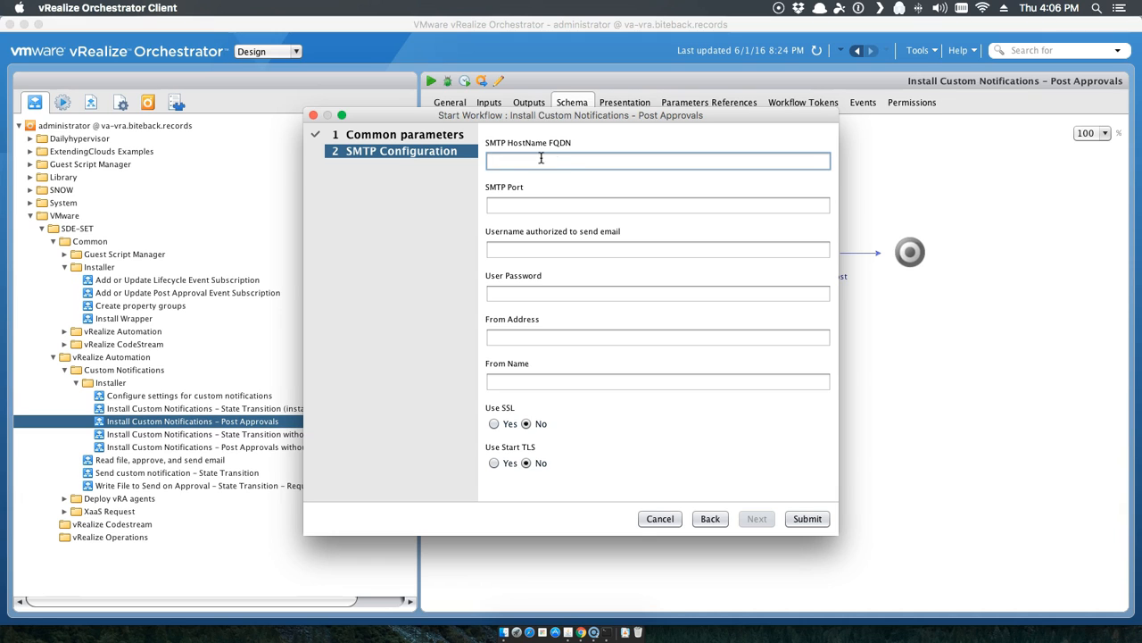
{"action": "type", "text": "dis"}
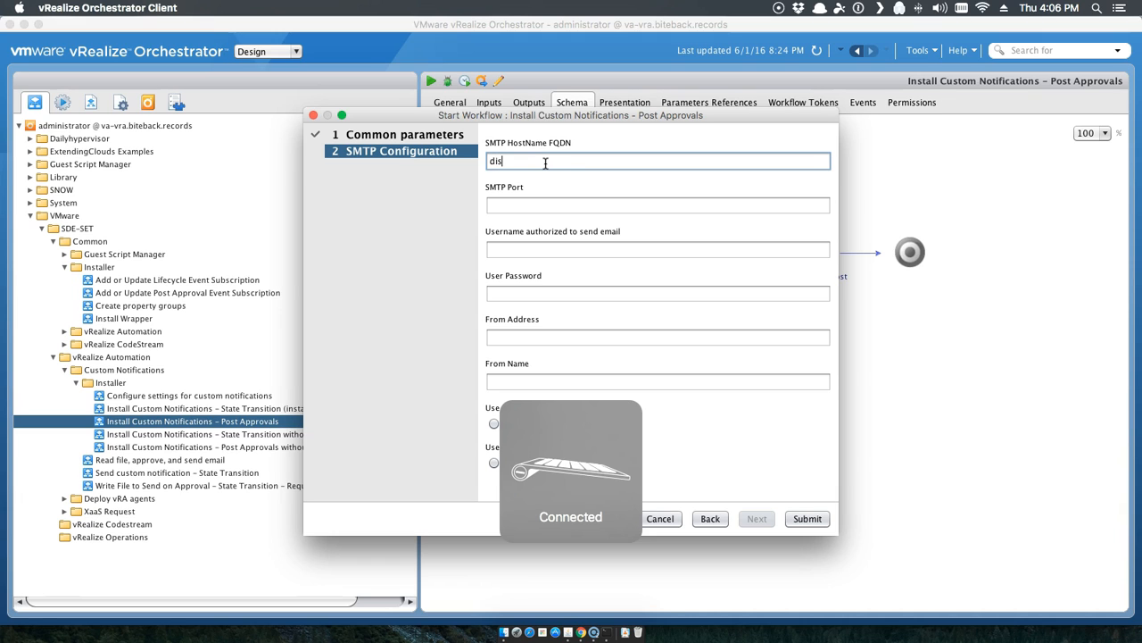
{"action": "type", "text": "kstation"}
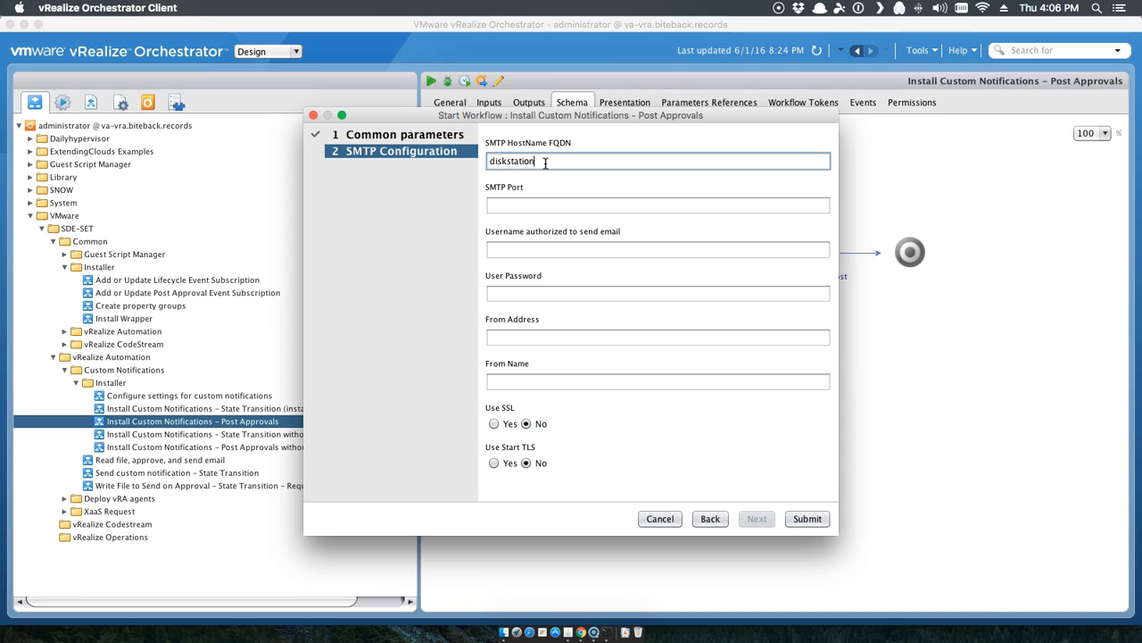
{"action": "type", "text": ".local"}
{"action": "key", "text": "BackSpace"}
{"action": "key", "text": "BackSpace"}
{"action": "key", "text": "BackSpace"}
{"action": "key", "text": "BackSpace"}
{"action": "key", "text": "BackSpace"}
{"action": "key", "text": "BackSpace"}
{"action": "key", "text": "BackSpace"}
{"action": "type", "text": "n.biteback.cr"}
{"action": "key", "text": "BackSpace"}
{"action": "key", "text": "BackSpace"}
{"action": "type", "text": "records"}
{"action": "key", "text": "Tab"}
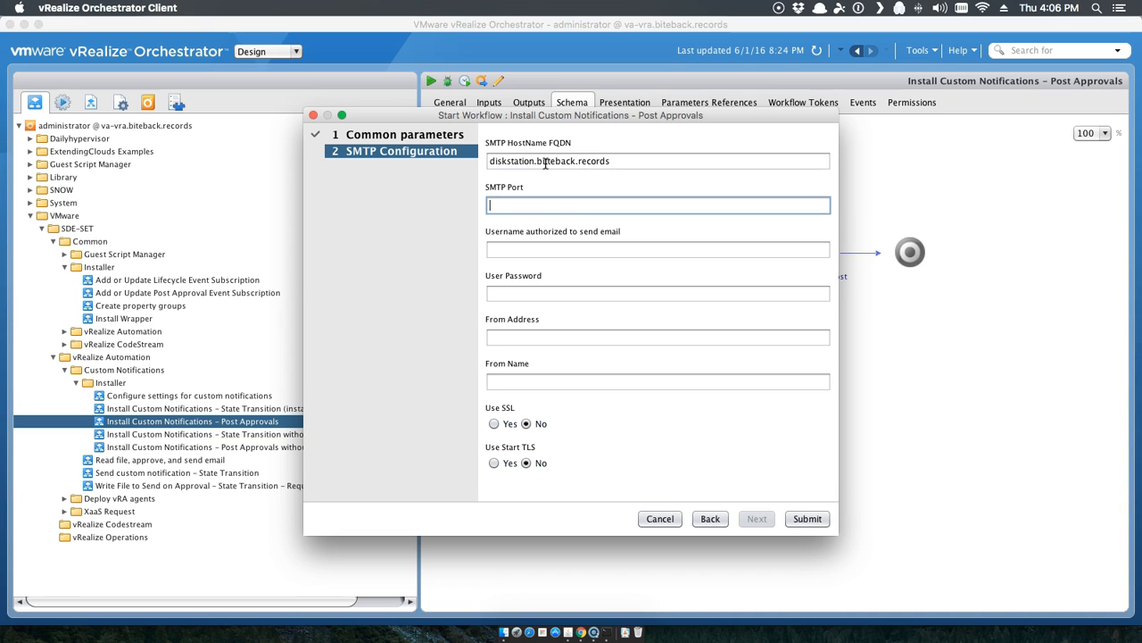
{"action": "type", "text": "25"}
{"action": "key", "text": "Tab"}
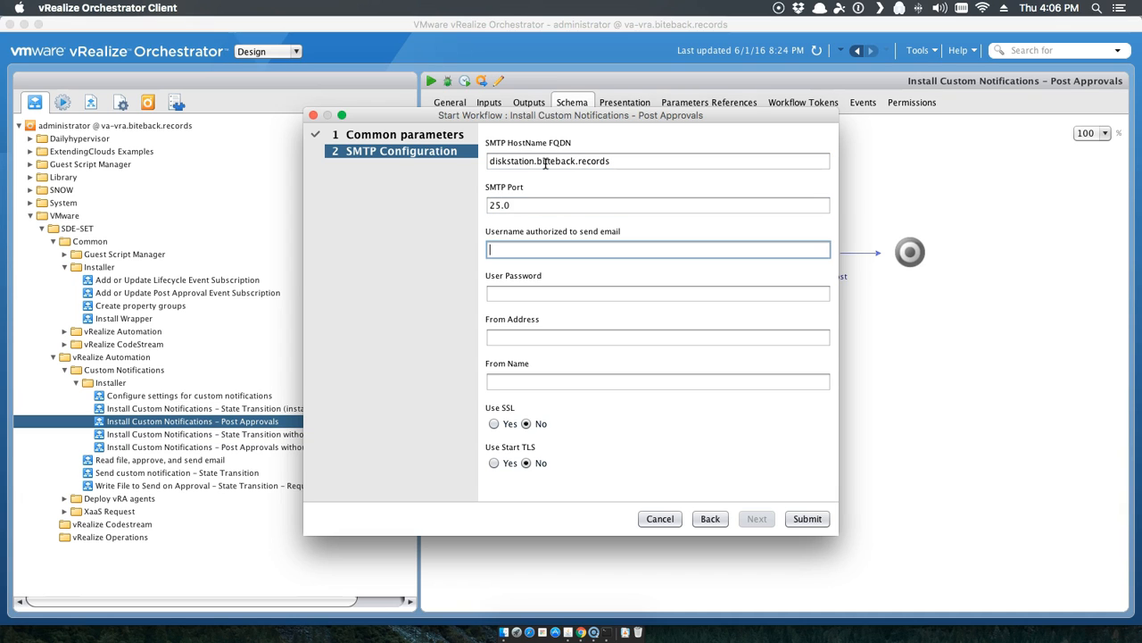
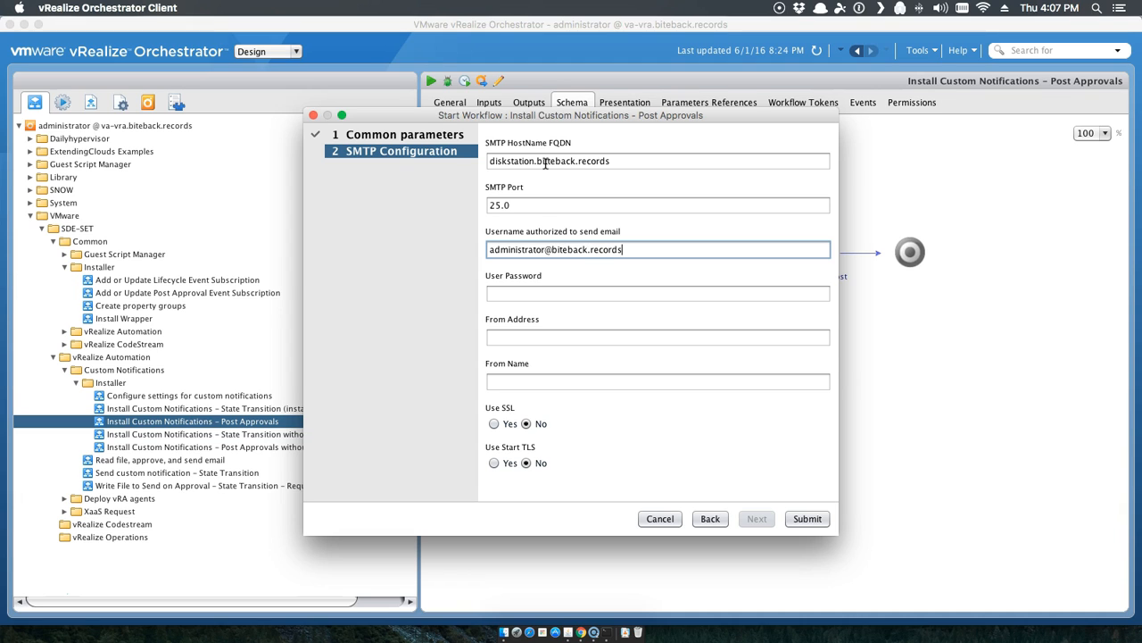
{"action": "key", "text": "Tab"}
{"action": "type", "text": "••••••••"}
Step: Enter the no-reply from address and from name 'No Reply Request Admin', then submit the installer
{"action": "key", "text": "Tab"}
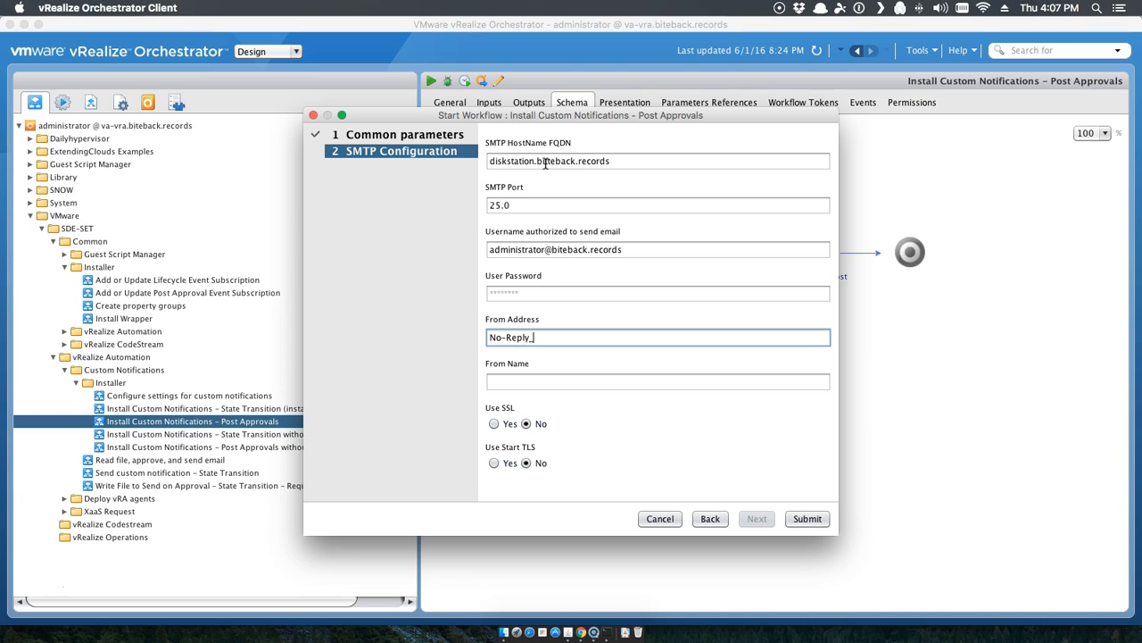
{"action": "key", "text": "Tab"}
{"action": "type", "text": "Request Admin"}
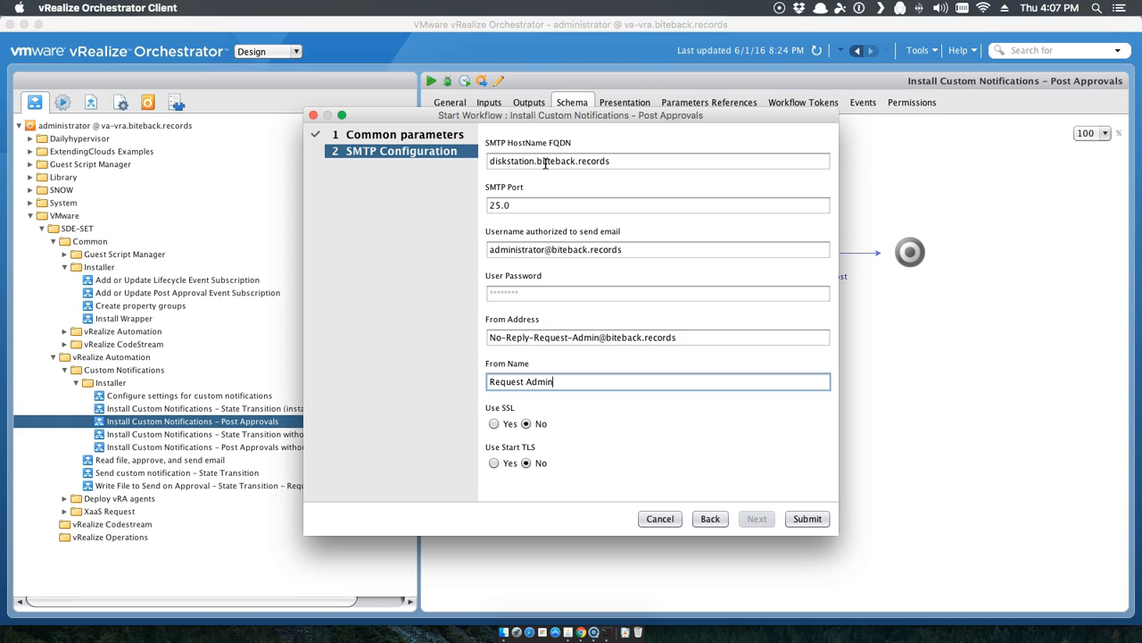
{"action": "key", "text": "Left"}
{"action": "key", "text": "Left"}
{"action": "key", "text": "Left"}
{"action": "key", "text": "Left"}
{"action": "key", "text": "Left"}
{"action": "type", "text": "No Reply"}
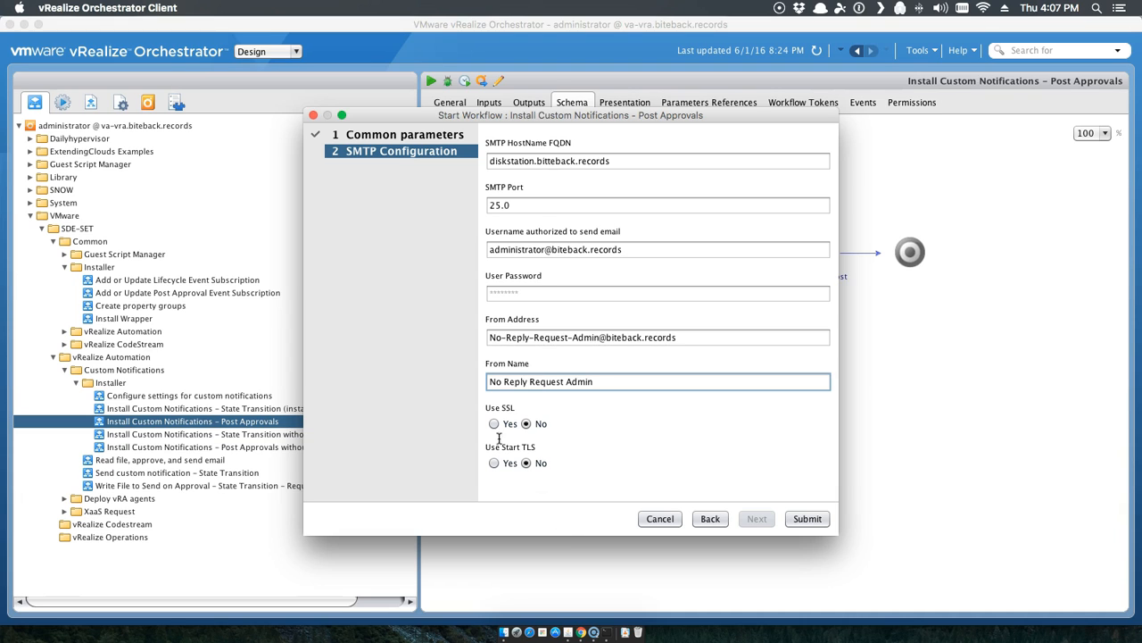
{"action": "left_click", "coordinate": [808, 522]}
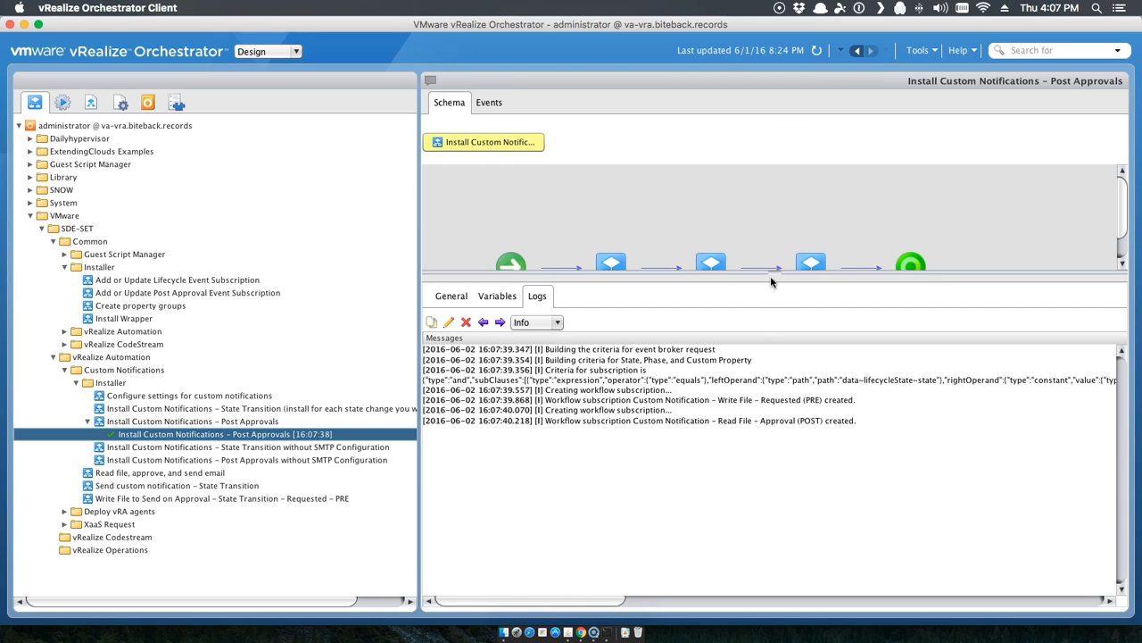
Step: Enlarge the diagram area and open the Write File to Send on Approval – Requested – PRE workflow
{"action": "left_click_drag", "start_coordinate": [773, 275], "coordinate": [773, 357]}
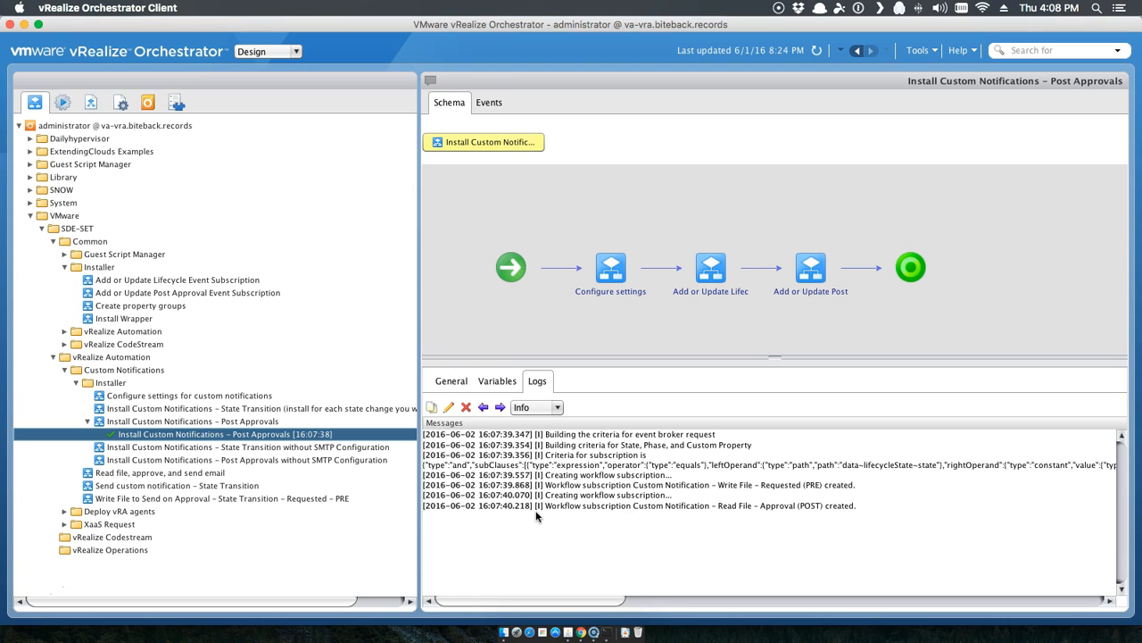
{"action": "left_click", "coordinate": [163, 500]}
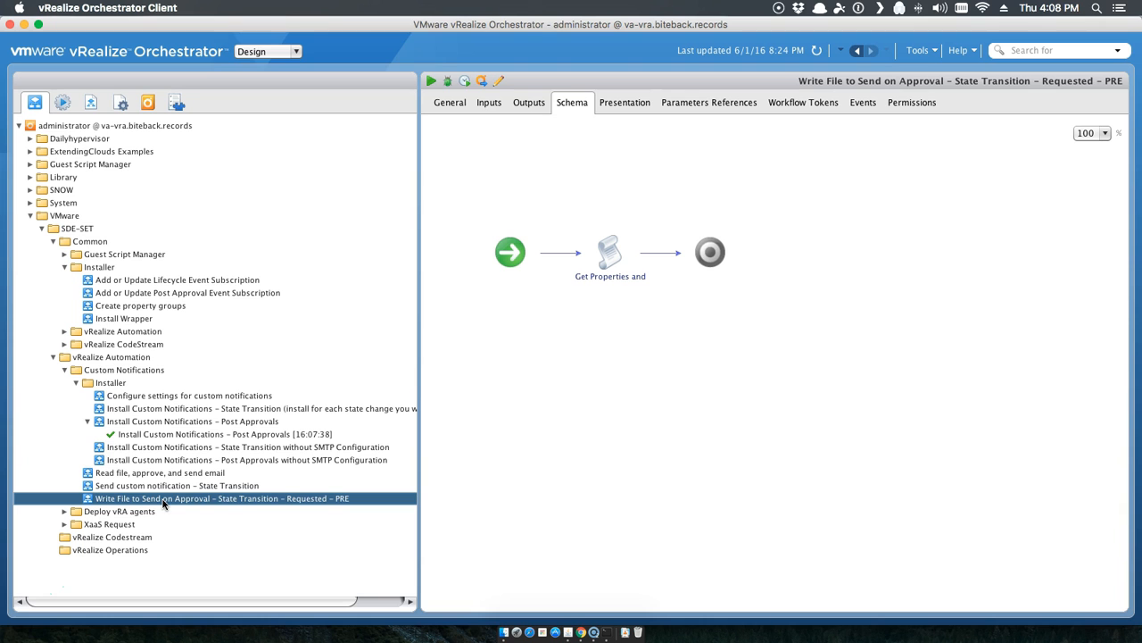
{"action": "left_click", "coordinate": [628, 229]}
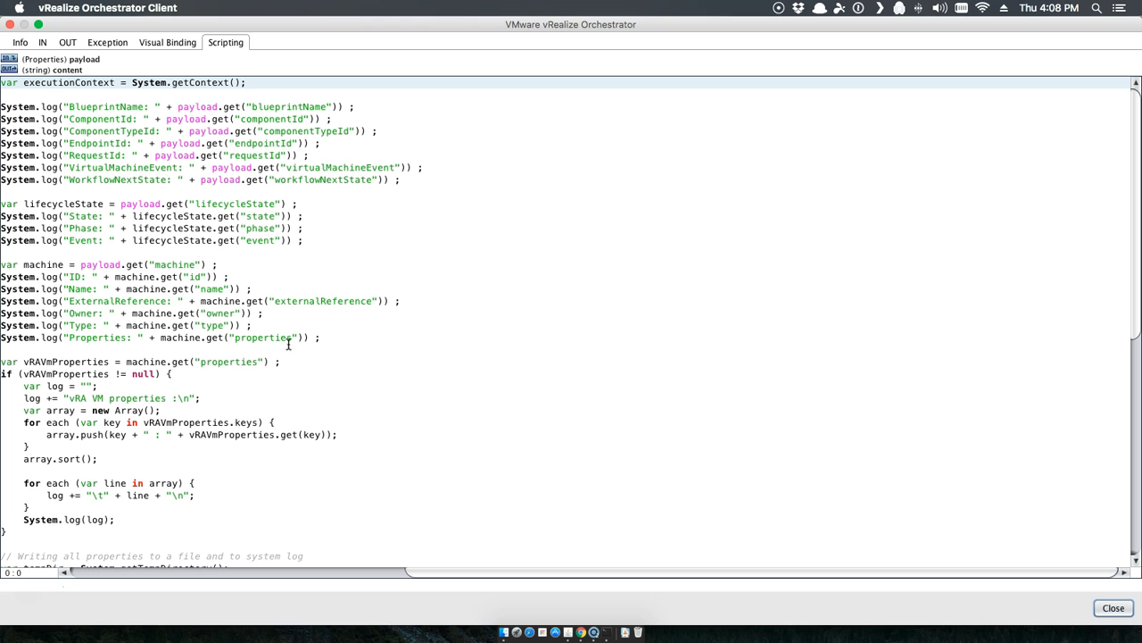
{"action": "scroll", "coordinate": [224, 148], "scroll_direction": "down", "scroll_amount": 10}
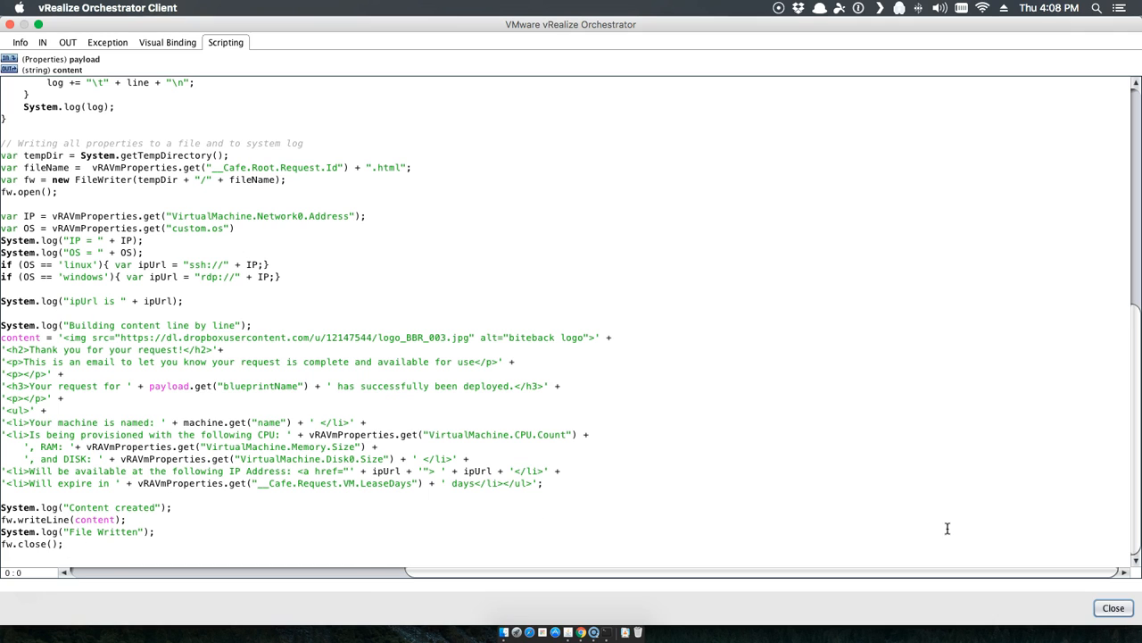
{"action": "left_click", "coordinate": [1113, 608]}
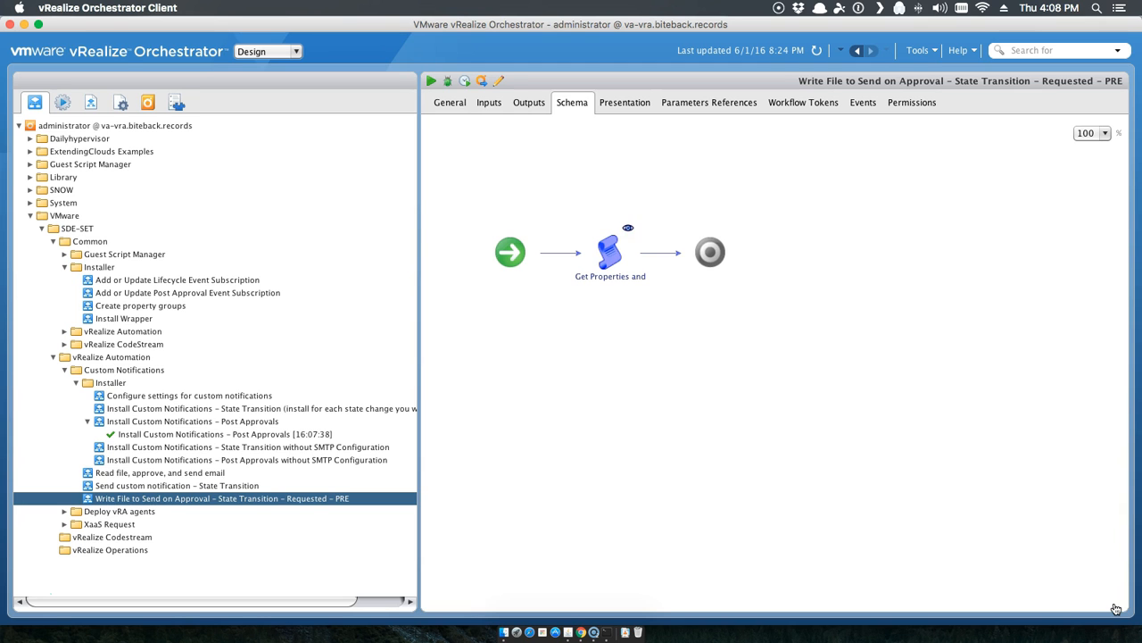
Step: Open 'Read file, approve, and send email' and review its scriptable task's file-reading script
{"action": "left_click", "coordinate": [198, 476]}
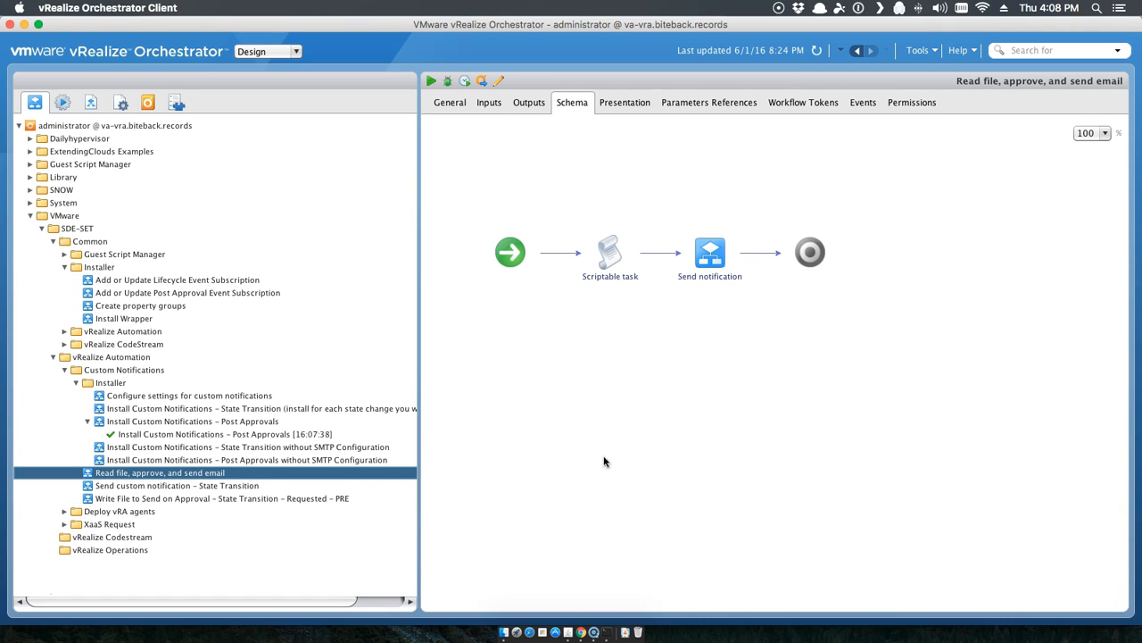
{"action": "double_click", "coordinate": [627, 230]}
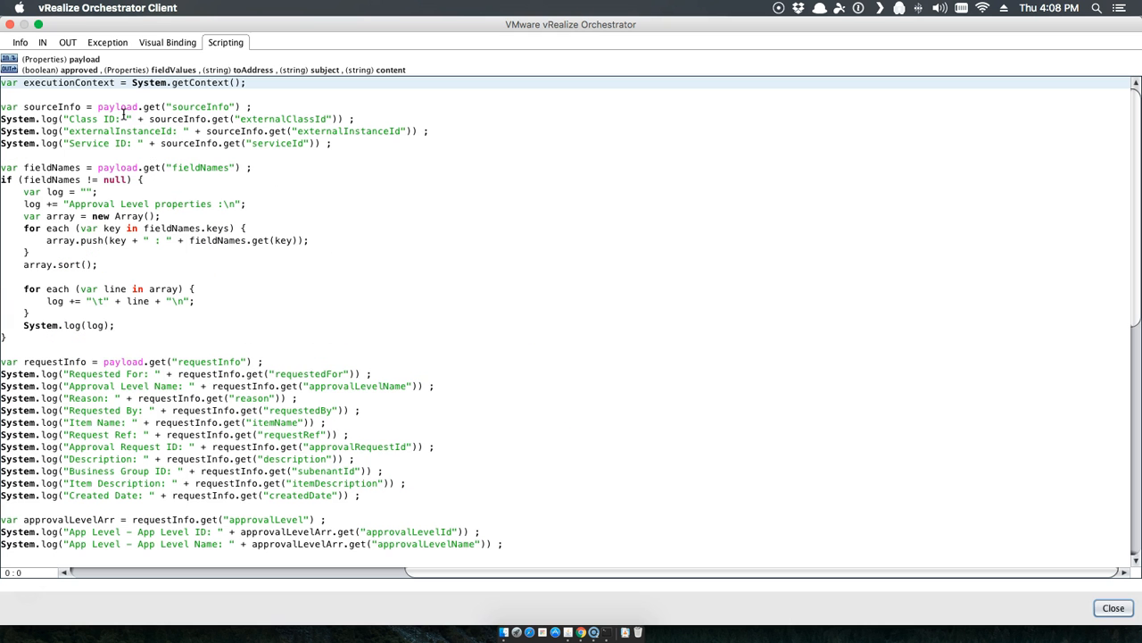
{"action": "scroll", "coordinate": [123, 112], "scroll_direction": "down", "scroll_amount": 10}
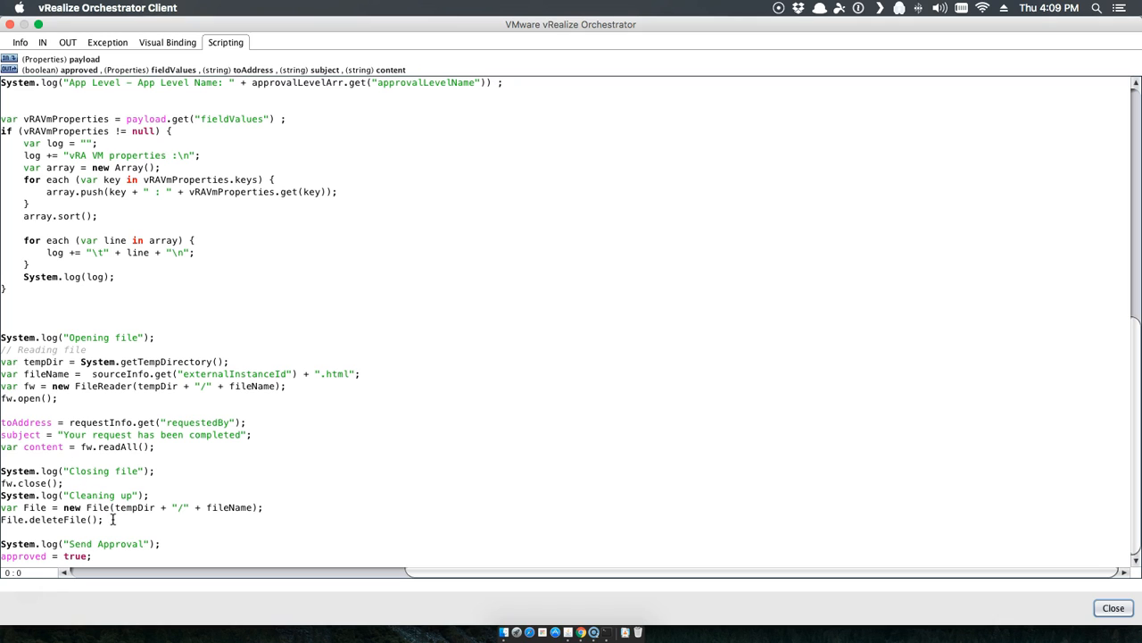
{"action": "left_click", "coordinate": [1113, 608]}
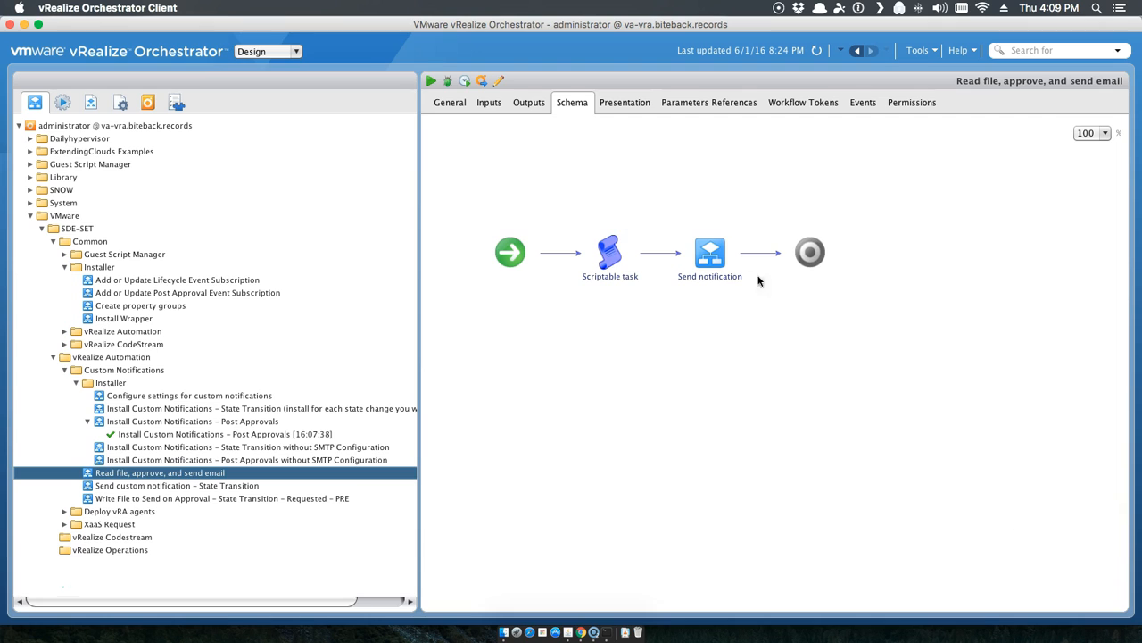
{"action": "mouse_move", "coordinate": [714, 244]}
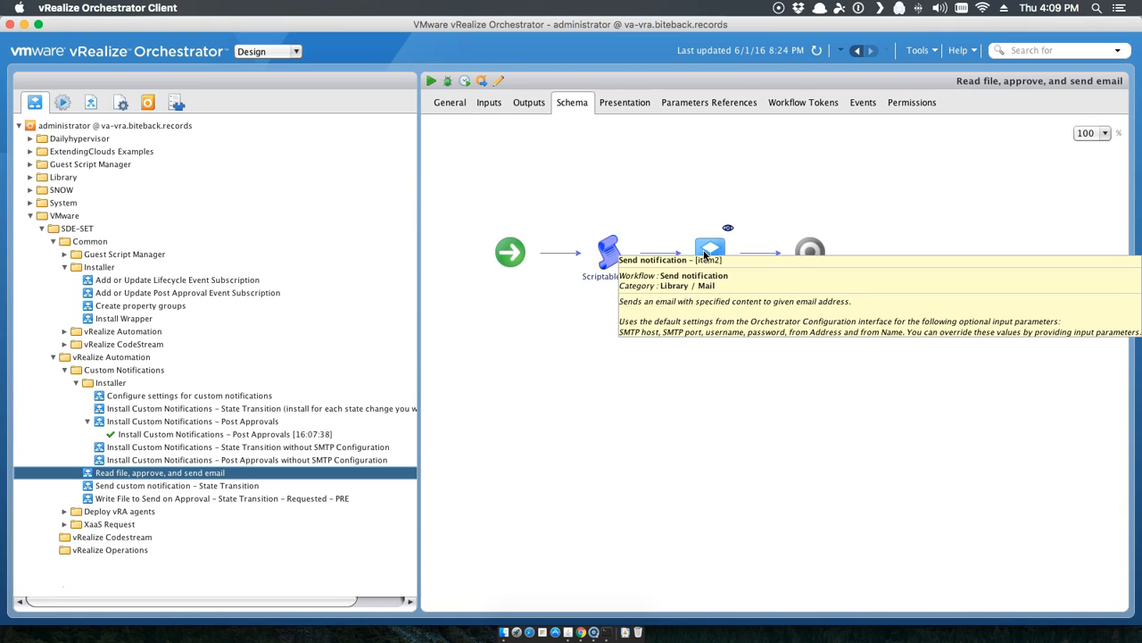
{"action": "left_click", "coordinate": [576, 452]}
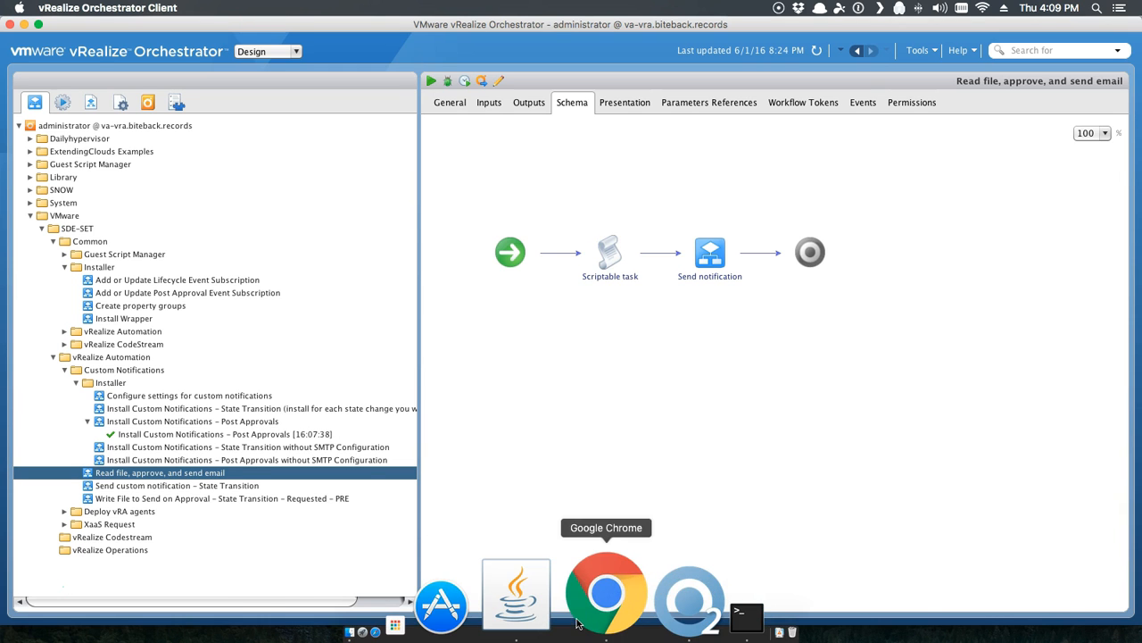
Step: In the Automation Nirvana portal, go to Administration > Events > Subscriptions
{"action": "left_click", "coordinate": [578, 629]}
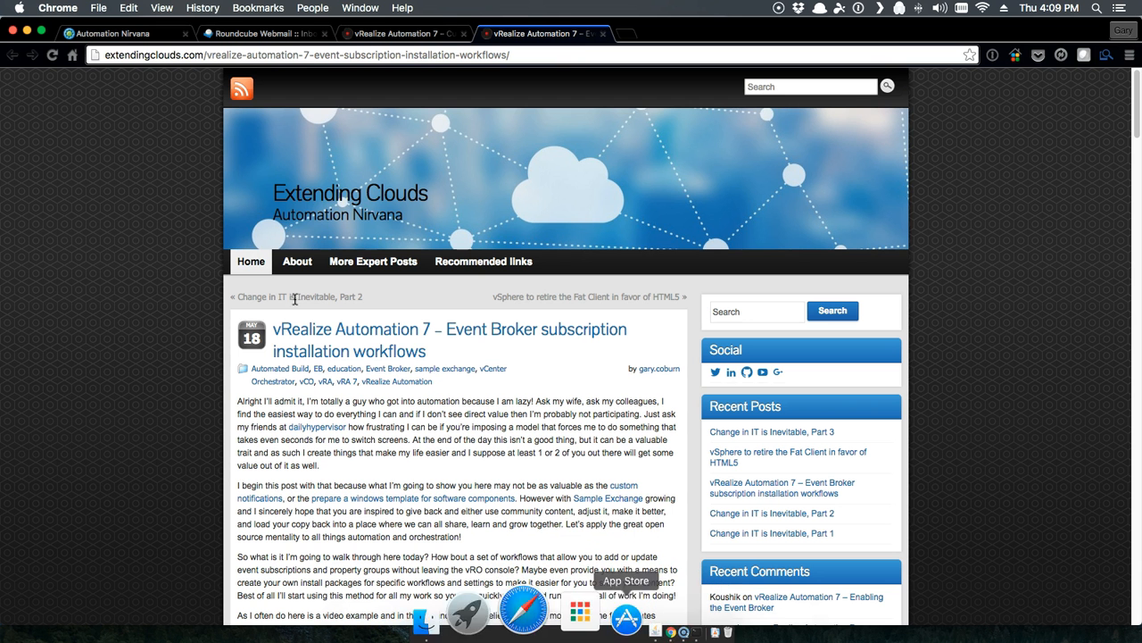
{"action": "left_click", "coordinate": [114, 27]}
{"action": "left_click", "coordinate": [356, 123]}
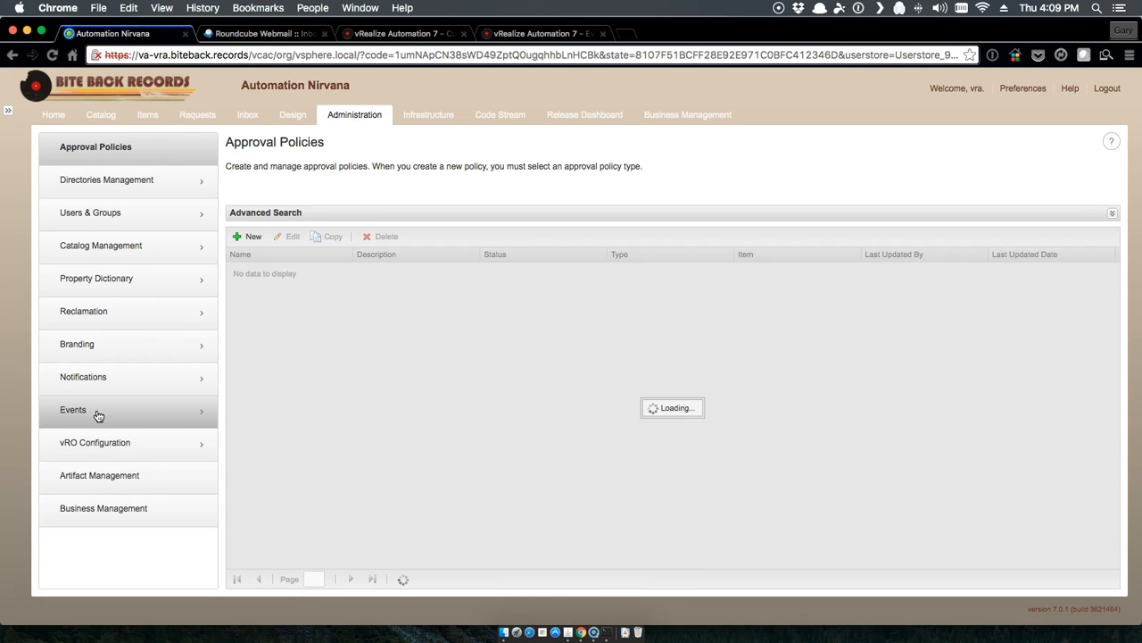
{"action": "left_click", "coordinate": [98, 416]}
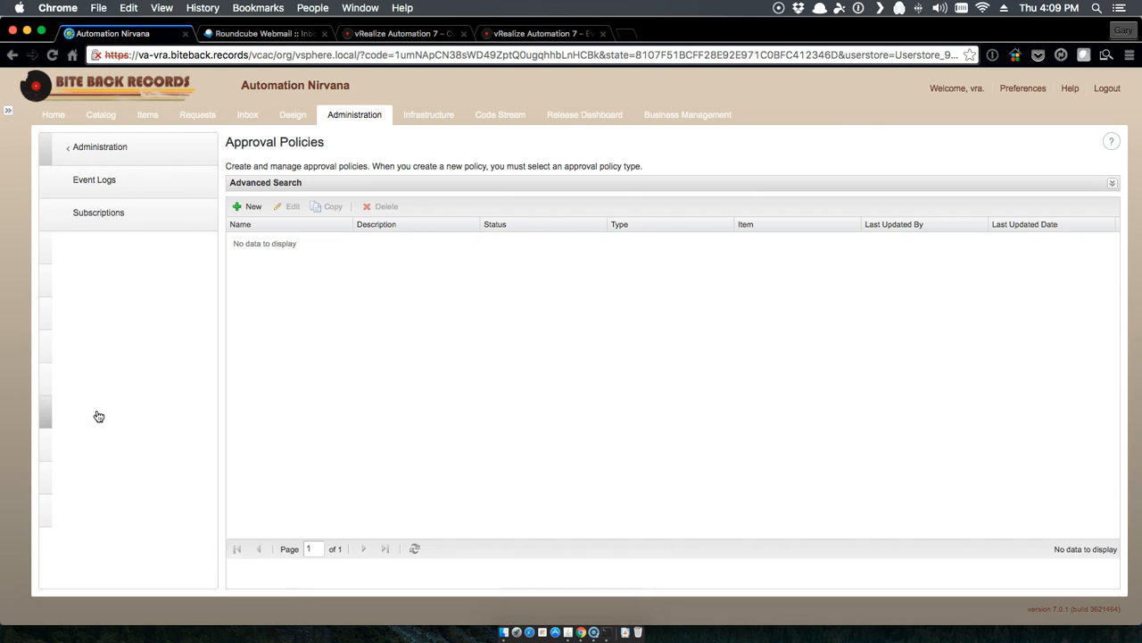
{"action": "left_click", "coordinate": [79, 228]}
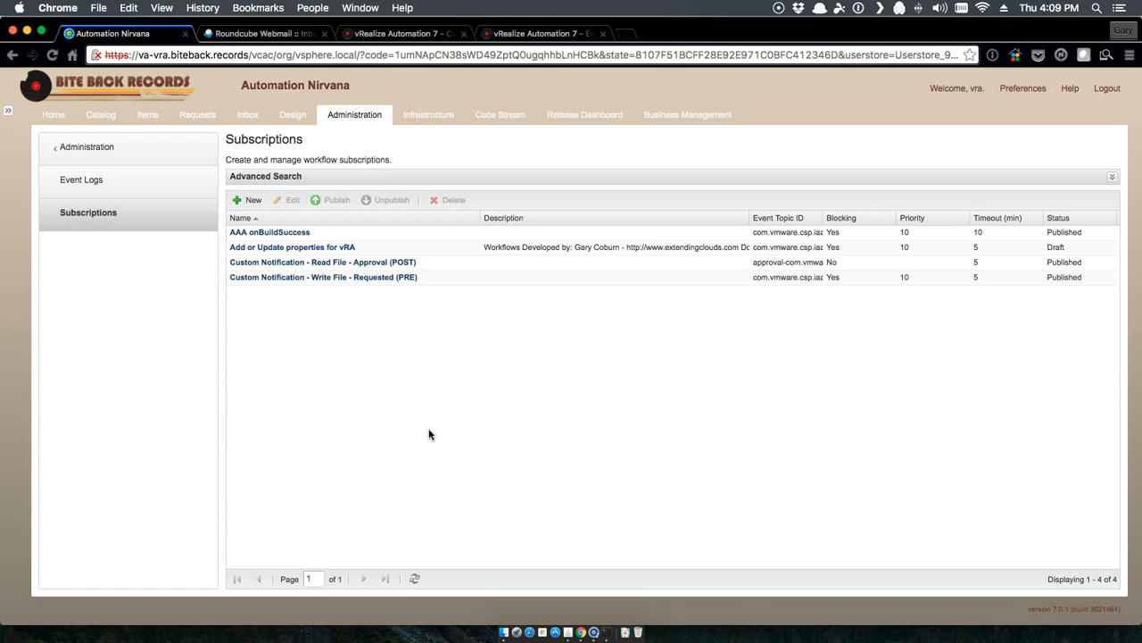
Step: Review the Write File – Requested (PRE) subscription's conditions and workflow, then cancel
{"action": "left_click", "coordinate": [330, 278]}
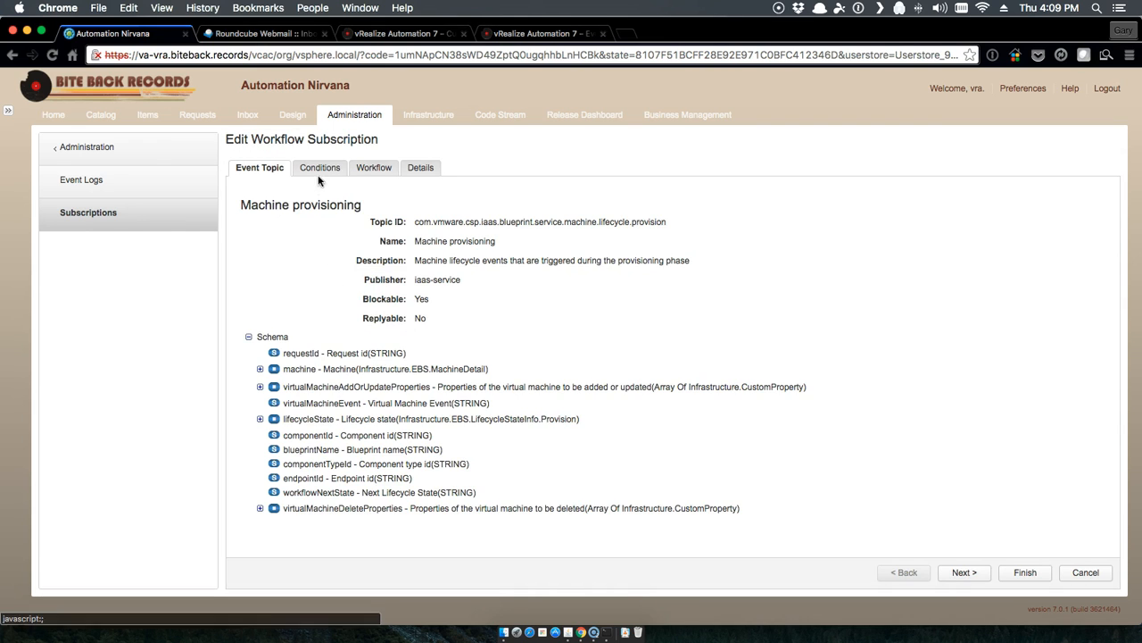
{"action": "left_click", "coordinate": [318, 170]}
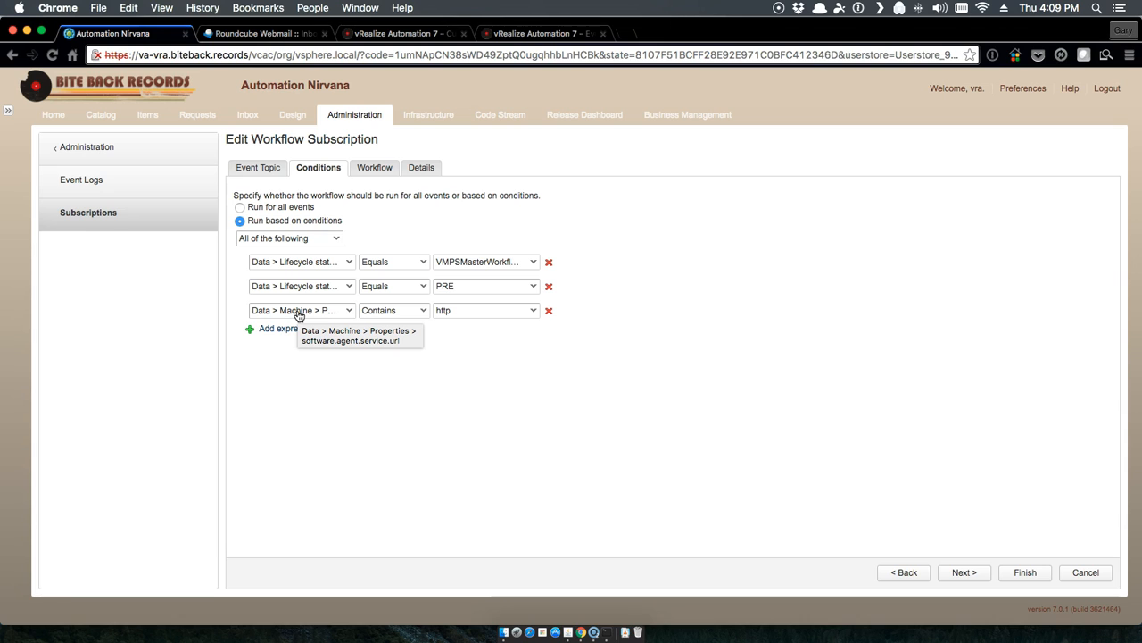
{"action": "left_click", "coordinate": [374, 167]}
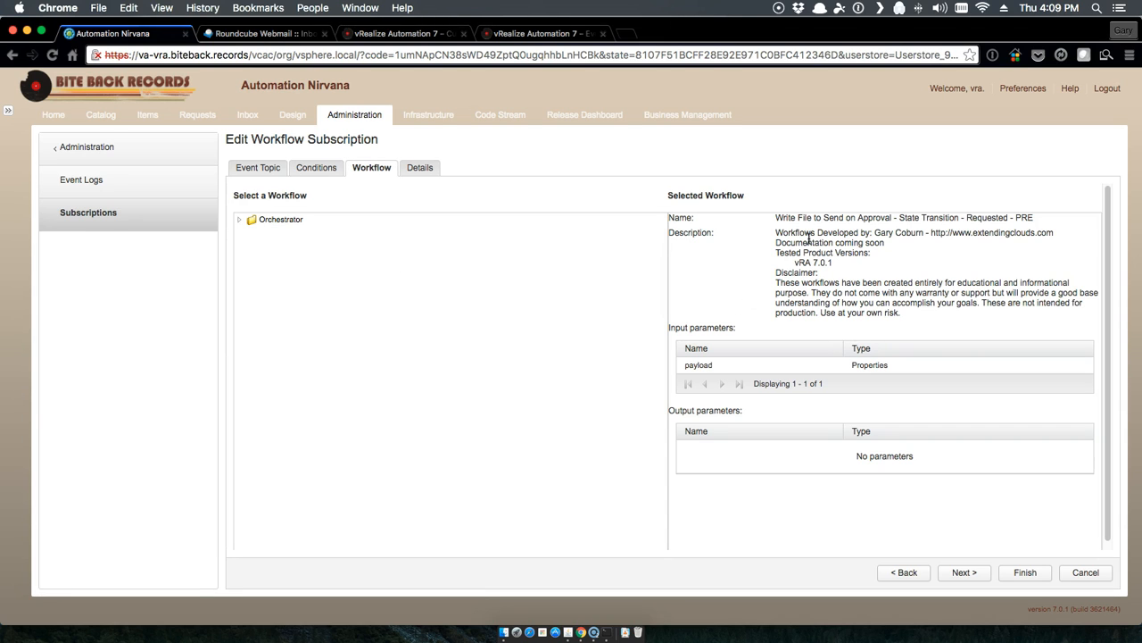
{"action": "left_click", "coordinate": [1084, 573]}
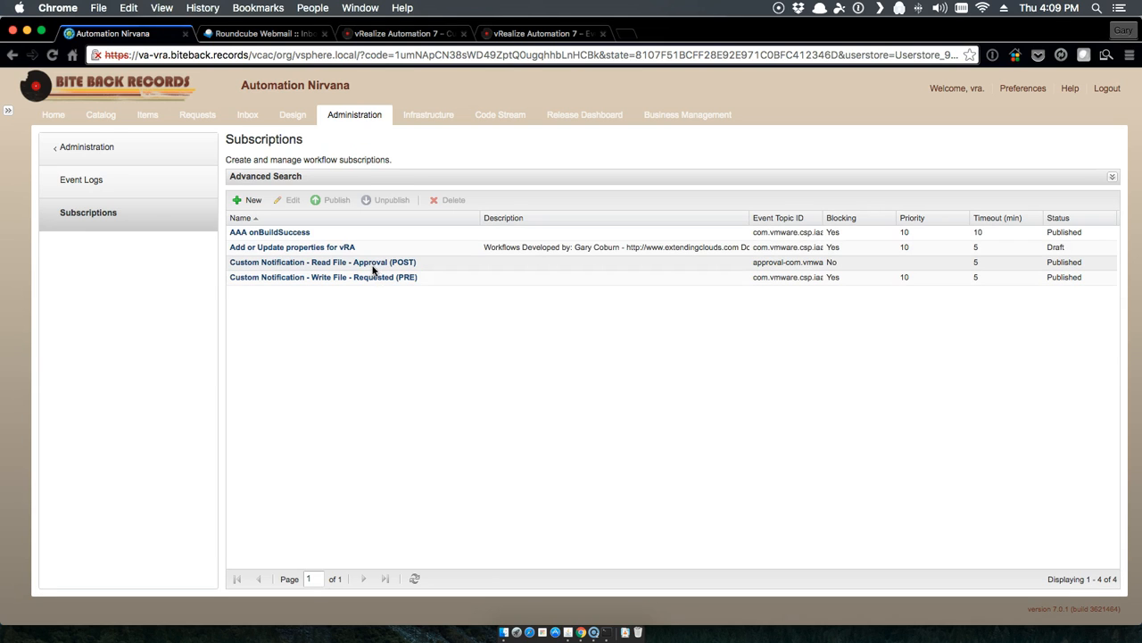
Step: Review the Read File – Approval (POST) subscription's conditions, cancel, and return to Administration
{"action": "double_click", "coordinate": [373, 268]}
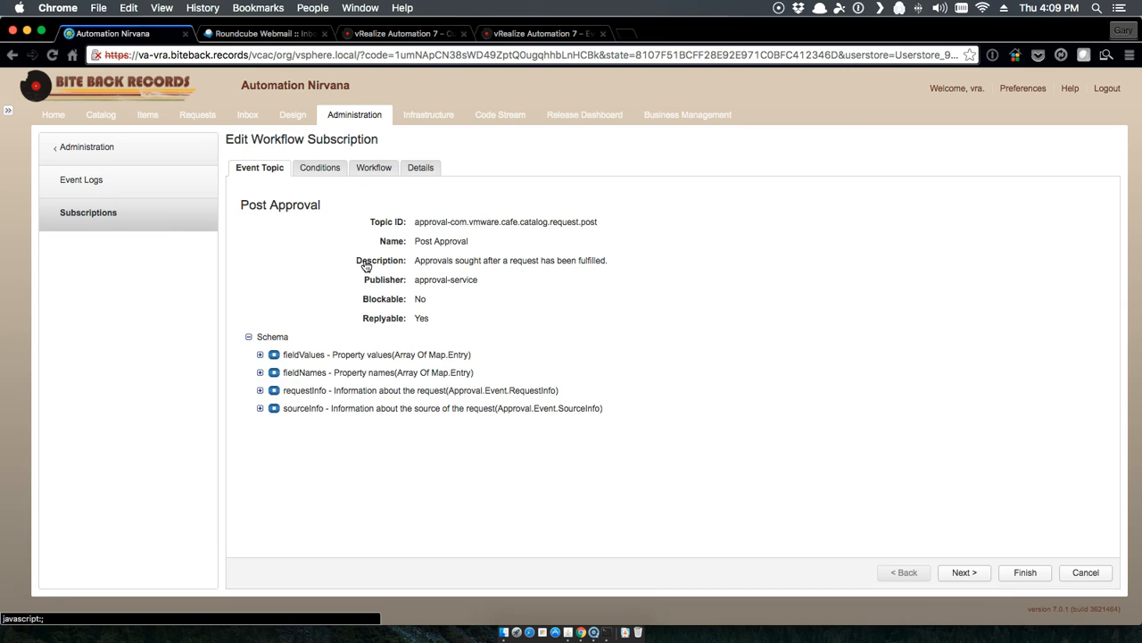
{"action": "left_click", "coordinate": [307, 168]}
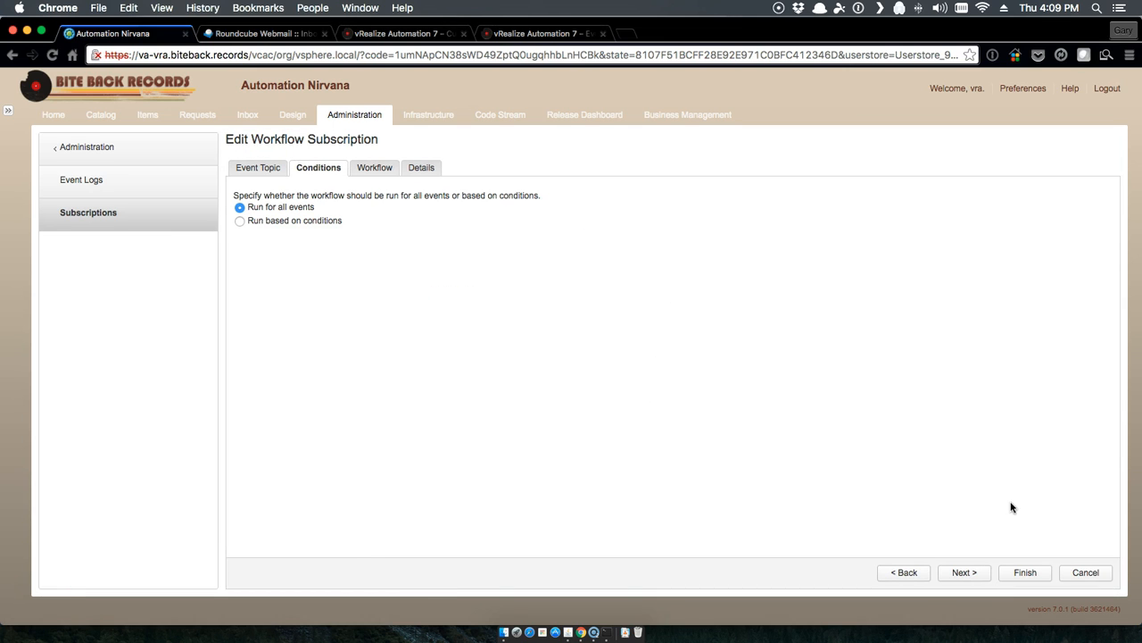
{"action": "left_click", "coordinate": [1082, 573]}
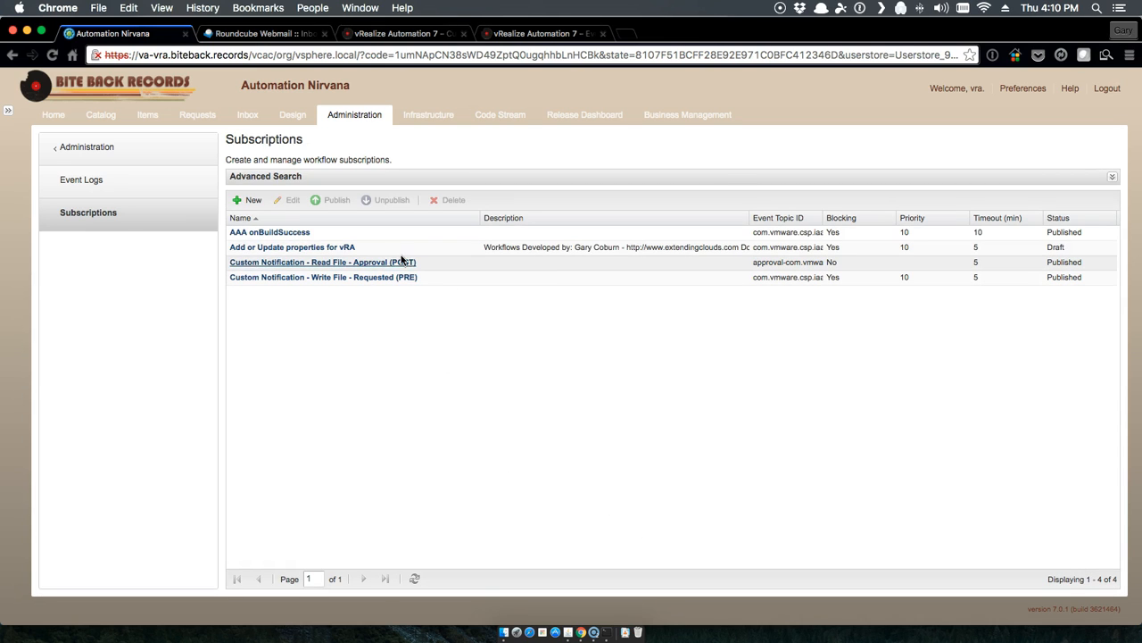
{"action": "left_click", "coordinate": [148, 155]}
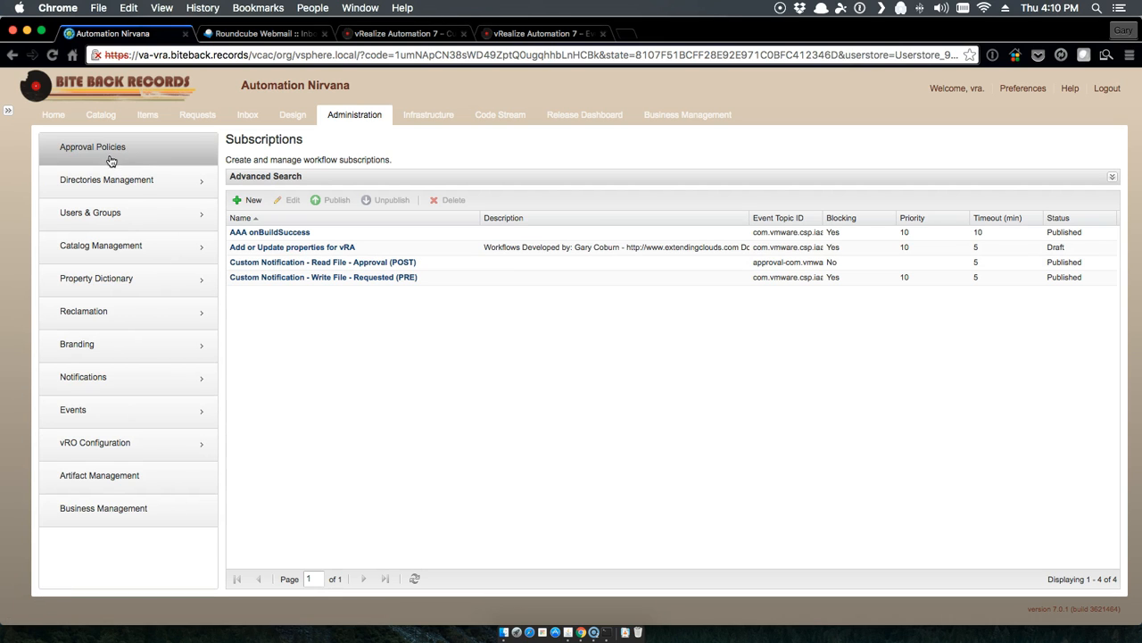
Step: Create a Service Catalog - Catalog Item Request approval policy named Software with status Active
{"action": "left_click", "coordinate": [95, 148]}
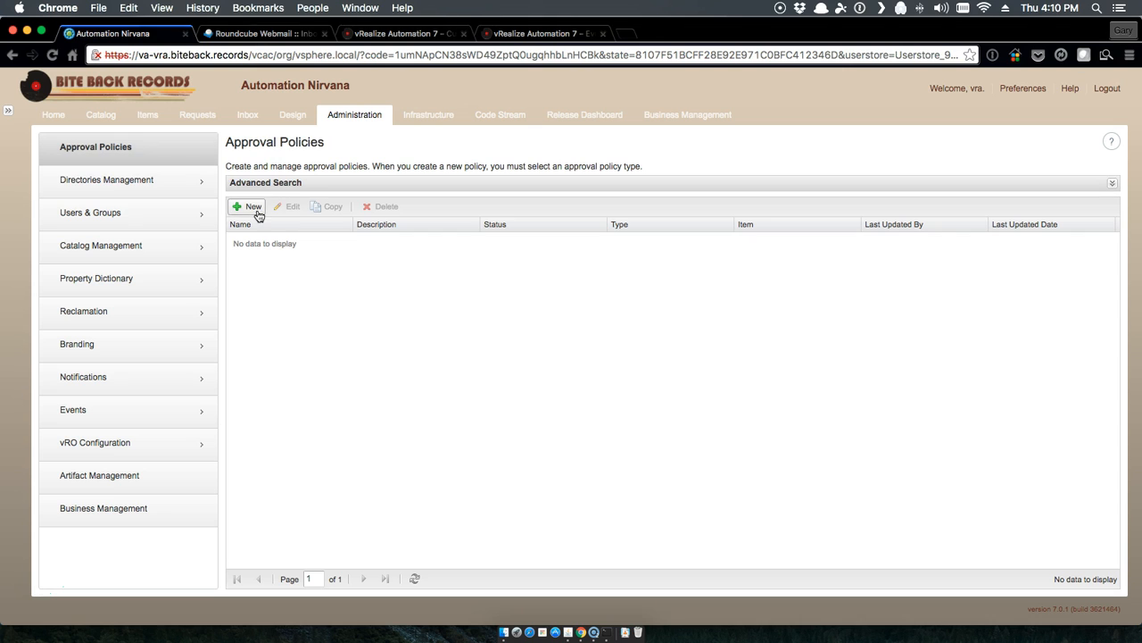
{"action": "left_click", "coordinate": [251, 208]}
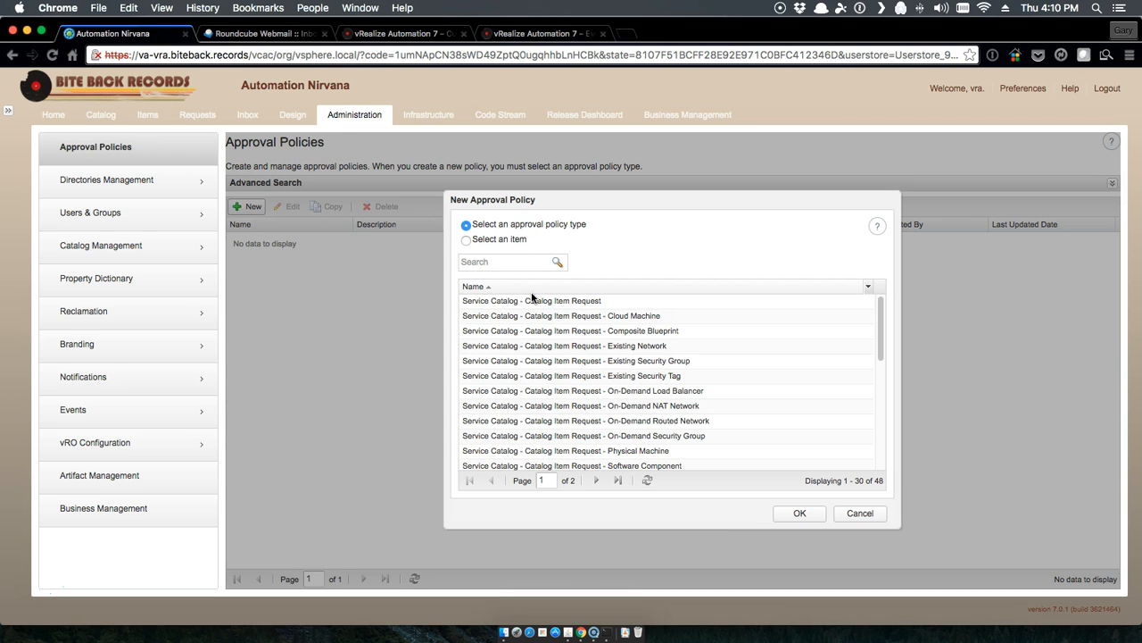
{"action": "left_click", "coordinate": [534, 303]}
{"action": "left_click", "coordinate": [803, 514]}
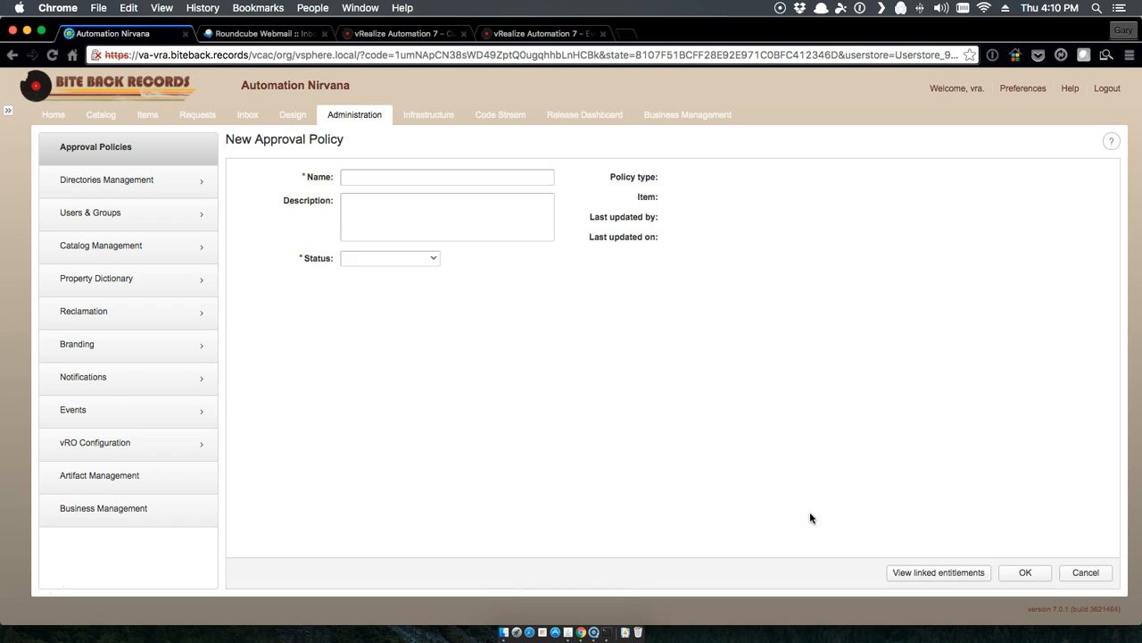
{"action": "left_click", "coordinate": [380, 178]}
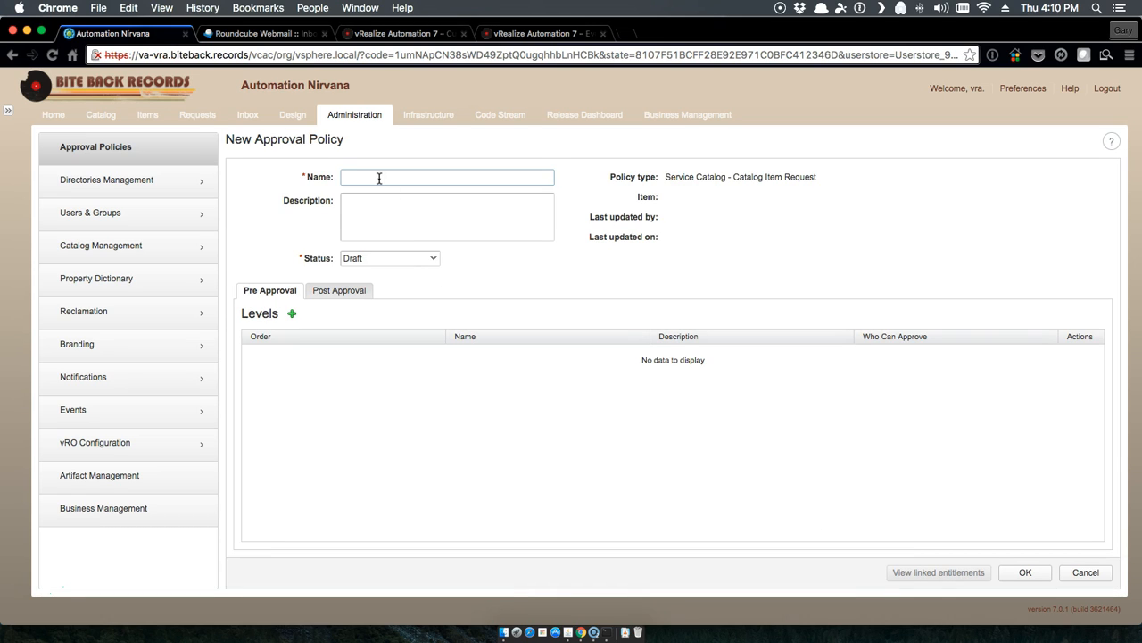
{"action": "type", "text": "Software"}
{"action": "left_click", "coordinate": [426, 262]}
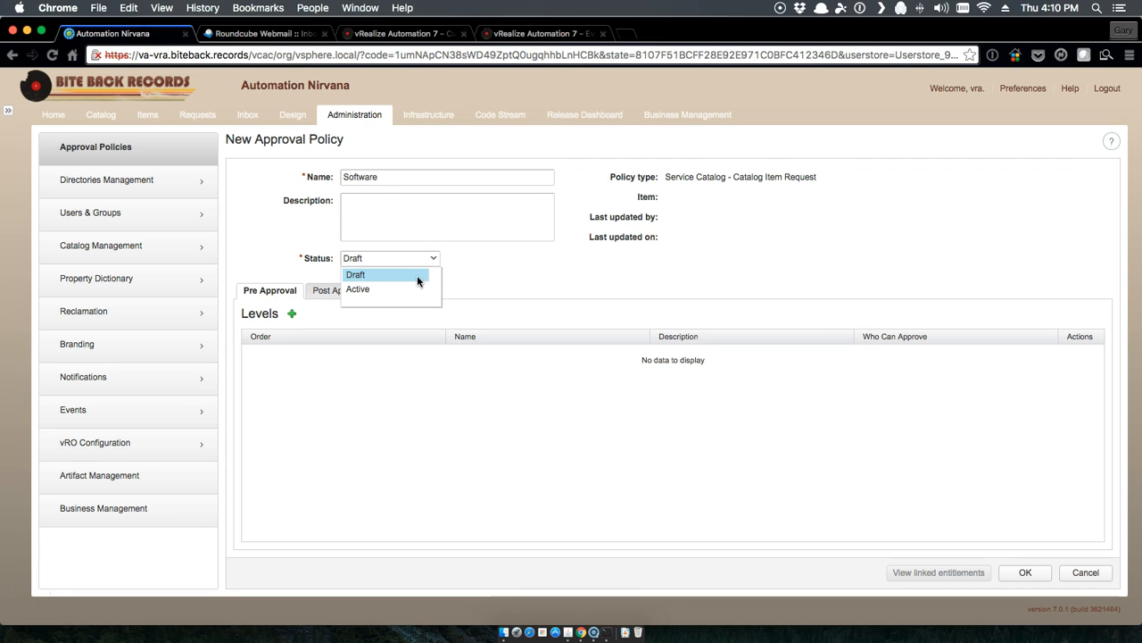
{"action": "left_click", "coordinate": [379, 288]}
Step: Add post-approval level EB Approved using event subscription approvers and save the Software policy
{"action": "left_click", "coordinate": [338, 291]}
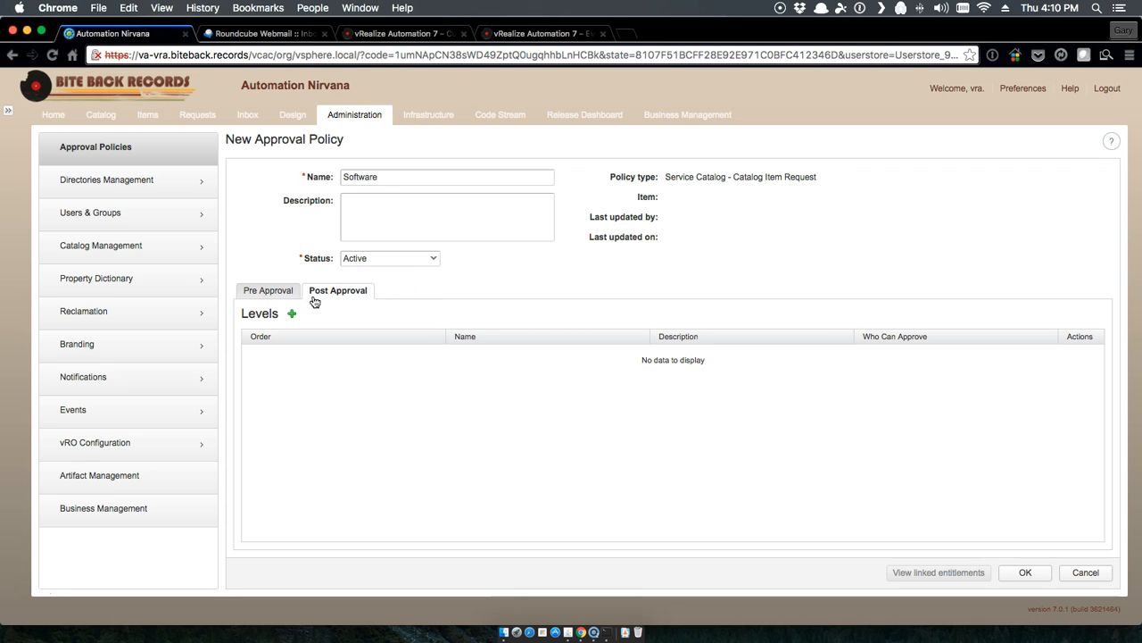
{"action": "left_click", "coordinate": [292, 314]}
{"action": "left_click", "coordinate": [431, 242]}
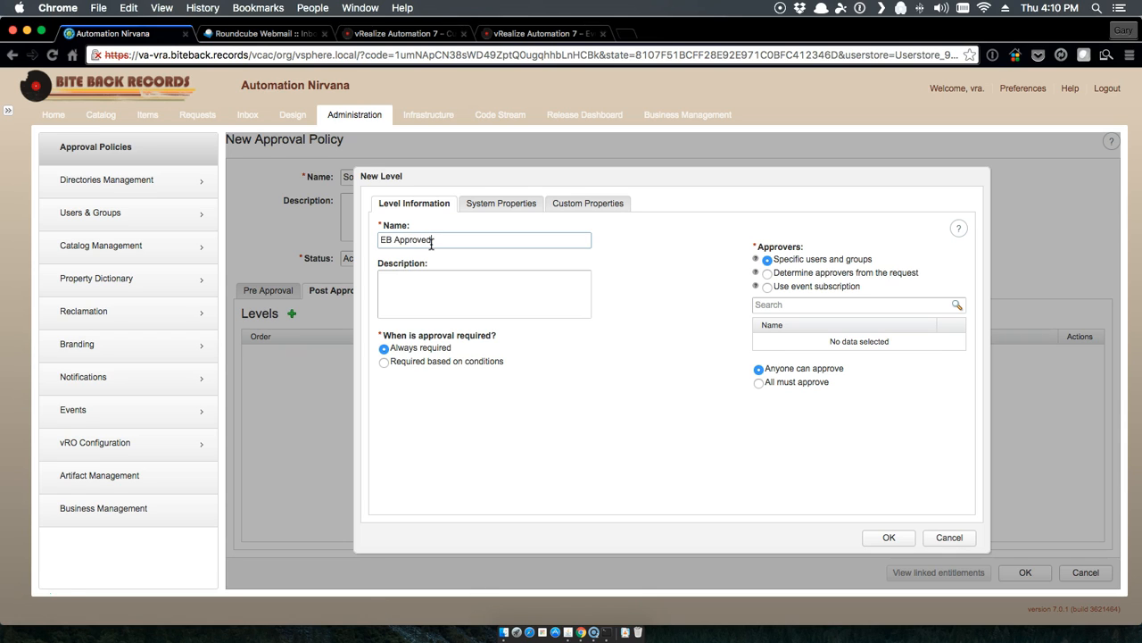
{"action": "left_click", "coordinate": [768, 288]}
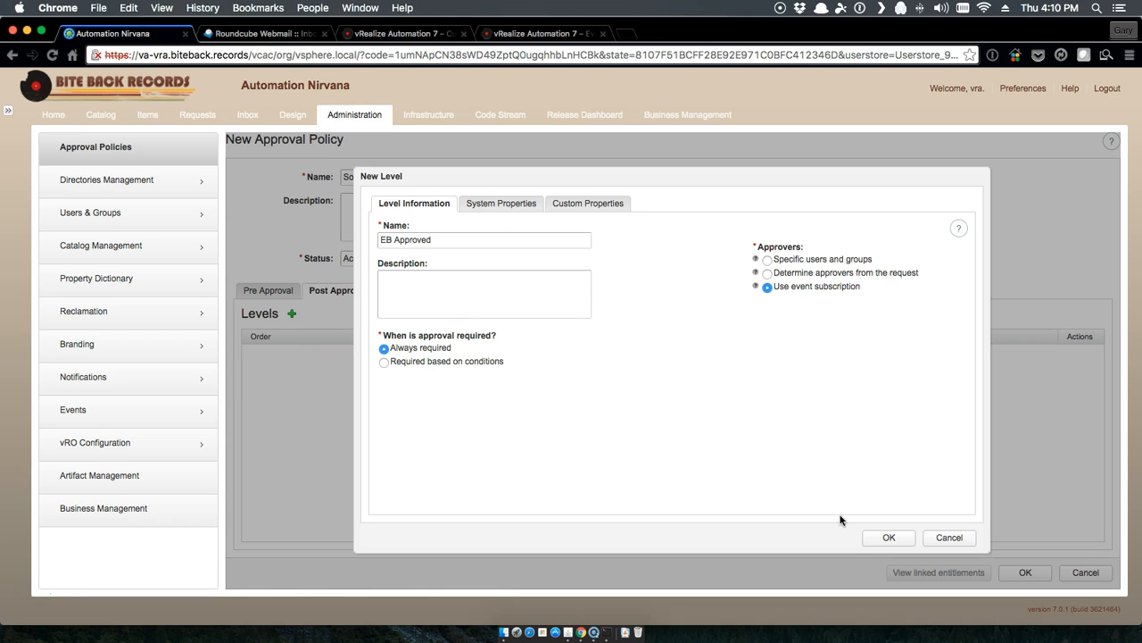
{"action": "left_click", "coordinate": [890, 537]}
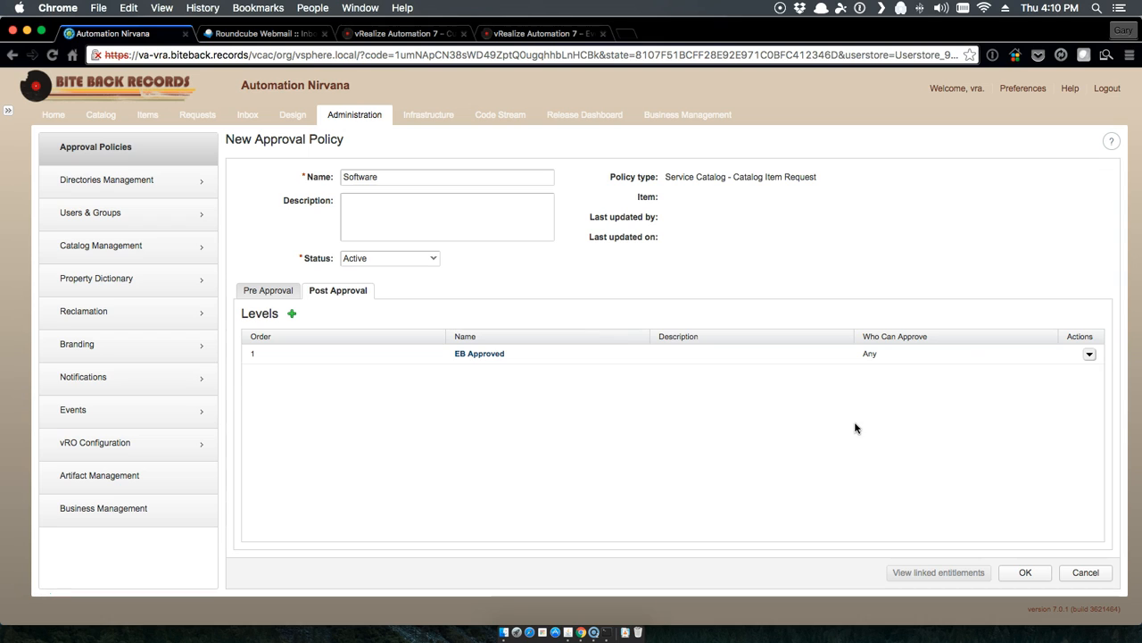
{"action": "left_click", "coordinate": [1026, 572]}
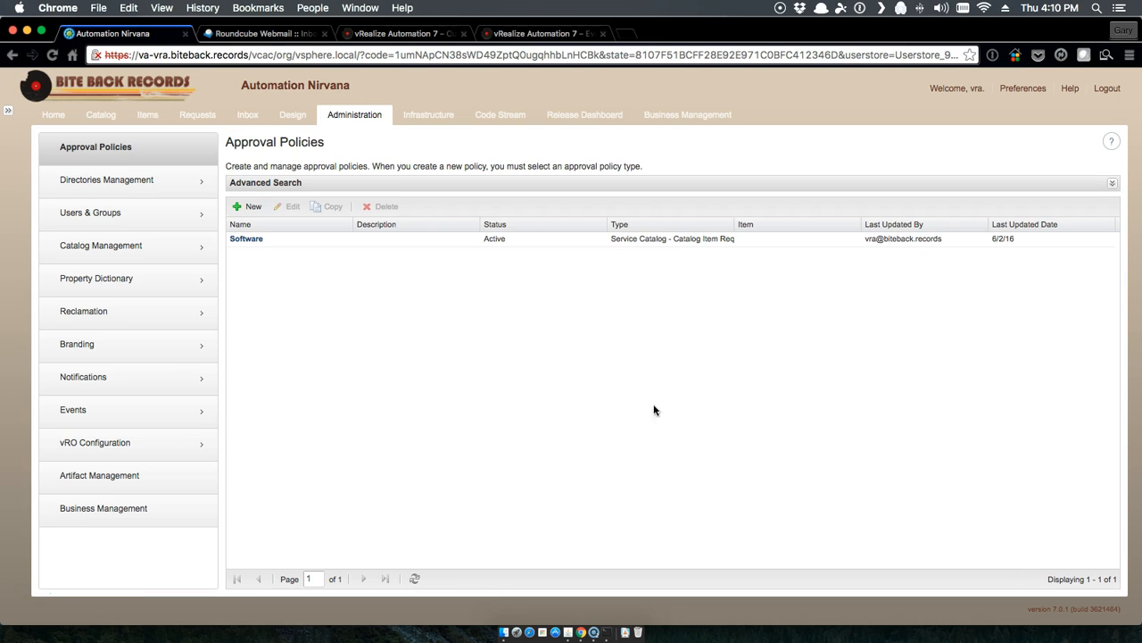
{"action": "left_click", "coordinate": [127, 249]}
{"action": "left_click", "coordinate": [118, 291]}
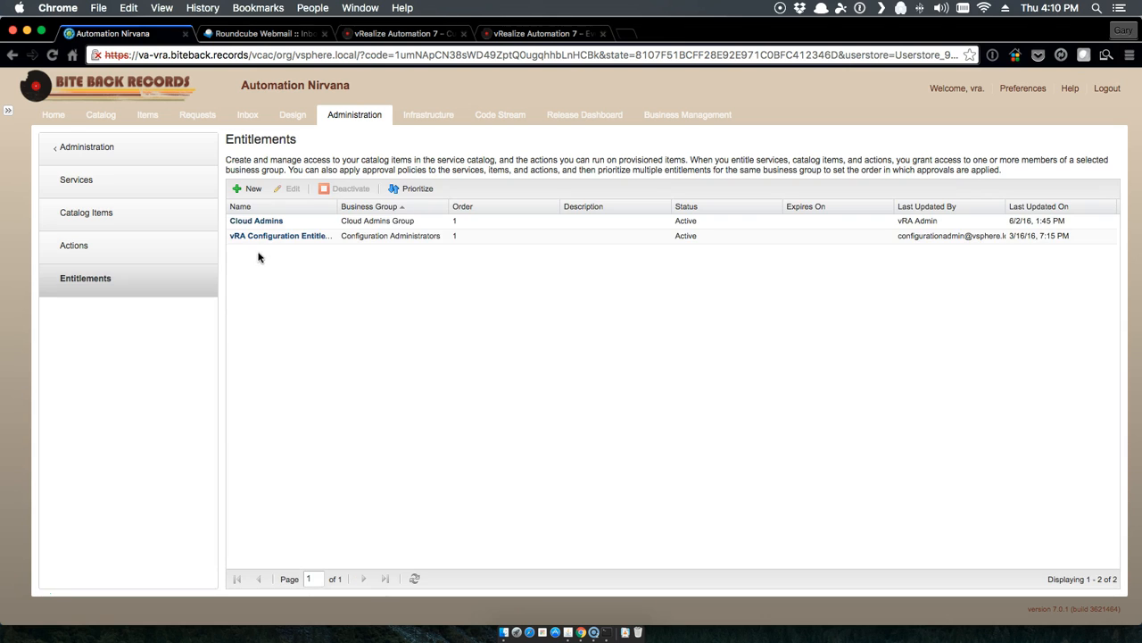
Step: In the Cloud Admins entitlement, assign the Software approval policy to Application Services and save
{"action": "left_click", "coordinate": [258, 222]}
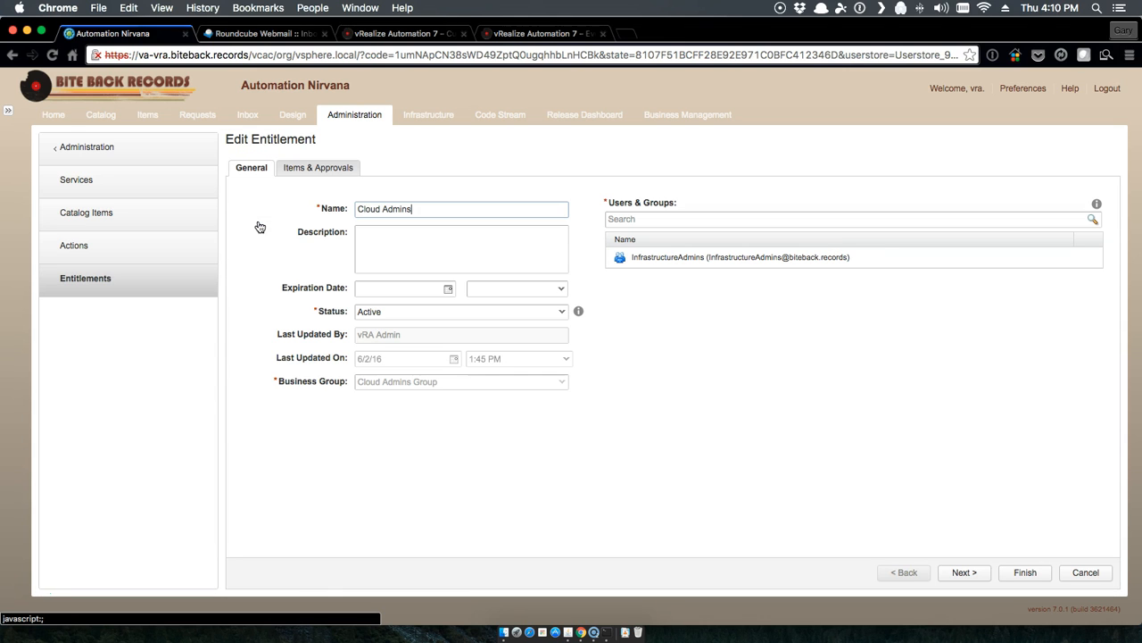
{"action": "left_click", "coordinate": [300, 176]}
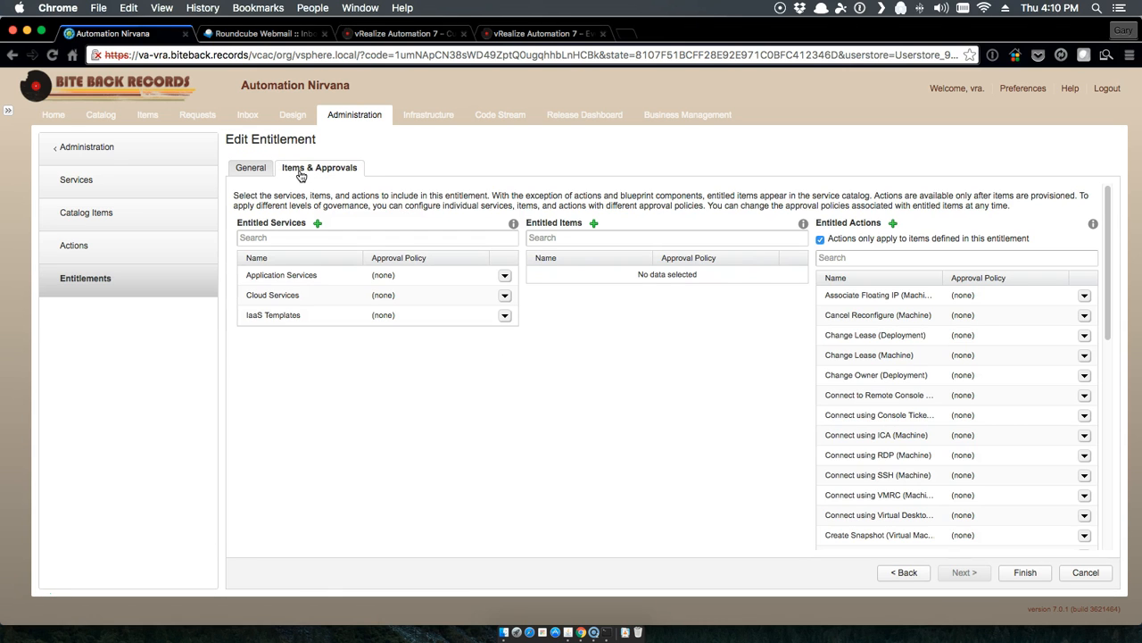
{"action": "left_click", "coordinate": [504, 276]}
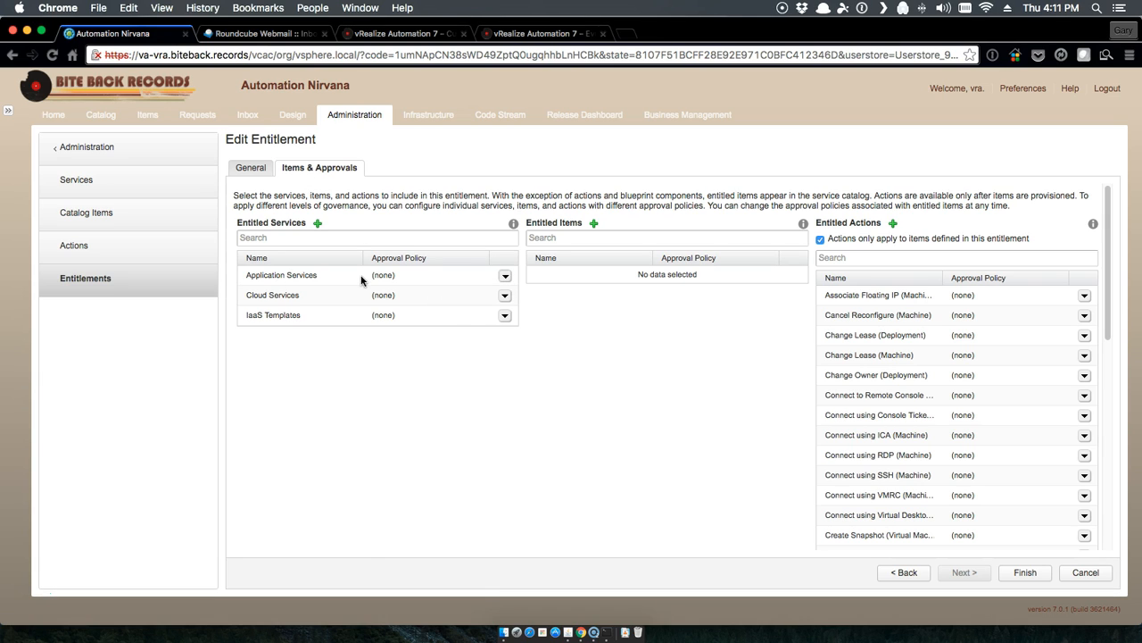
{"action": "left_click", "coordinate": [504, 276]}
{"action": "left_click", "coordinate": [487, 299]}
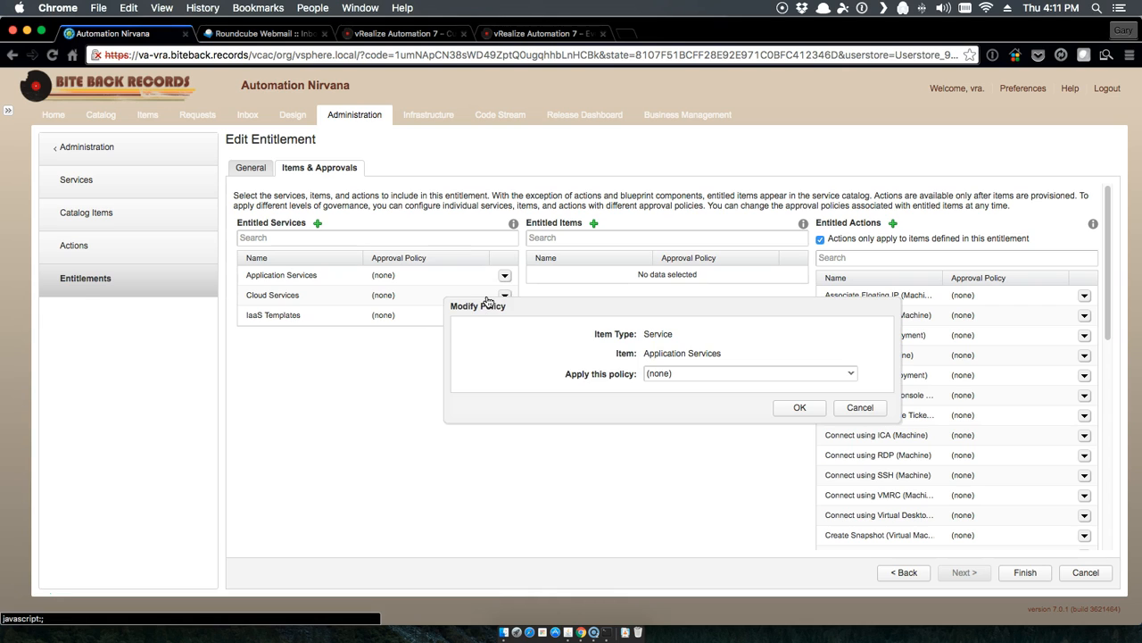
{"action": "left_click", "coordinate": [719, 375]}
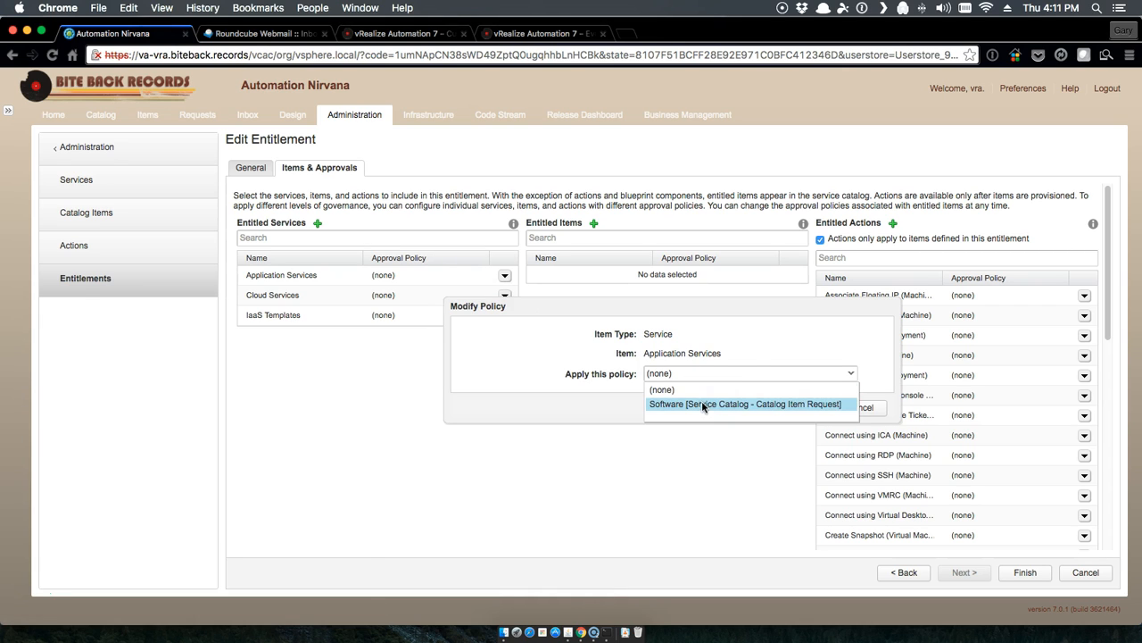
{"action": "left_click", "coordinate": [703, 405]}
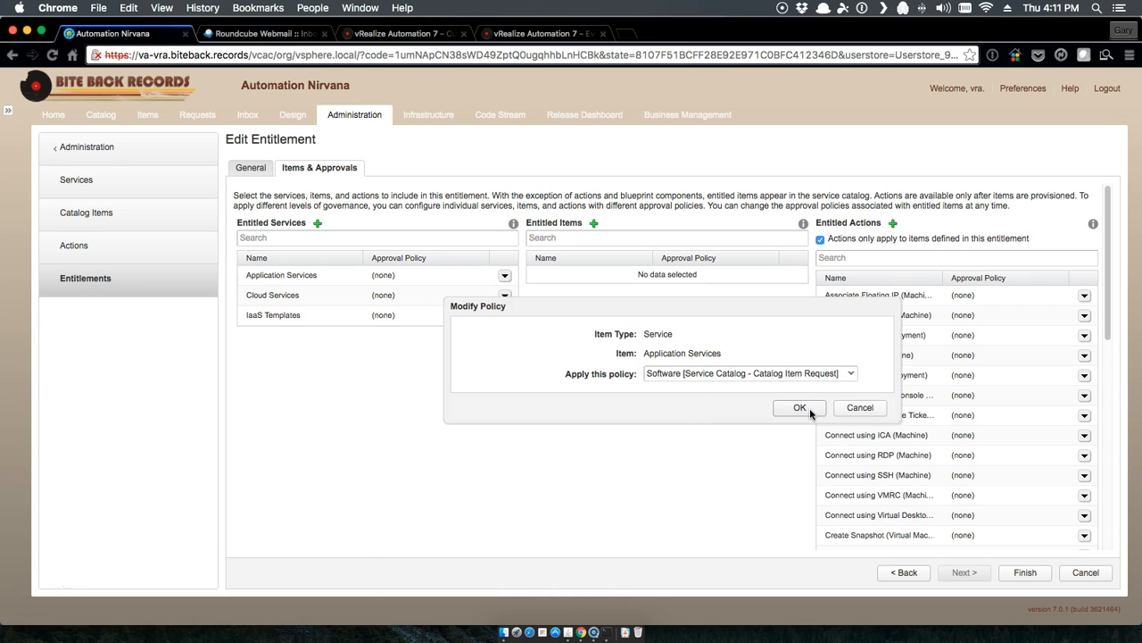
{"action": "left_click", "coordinate": [809, 408]}
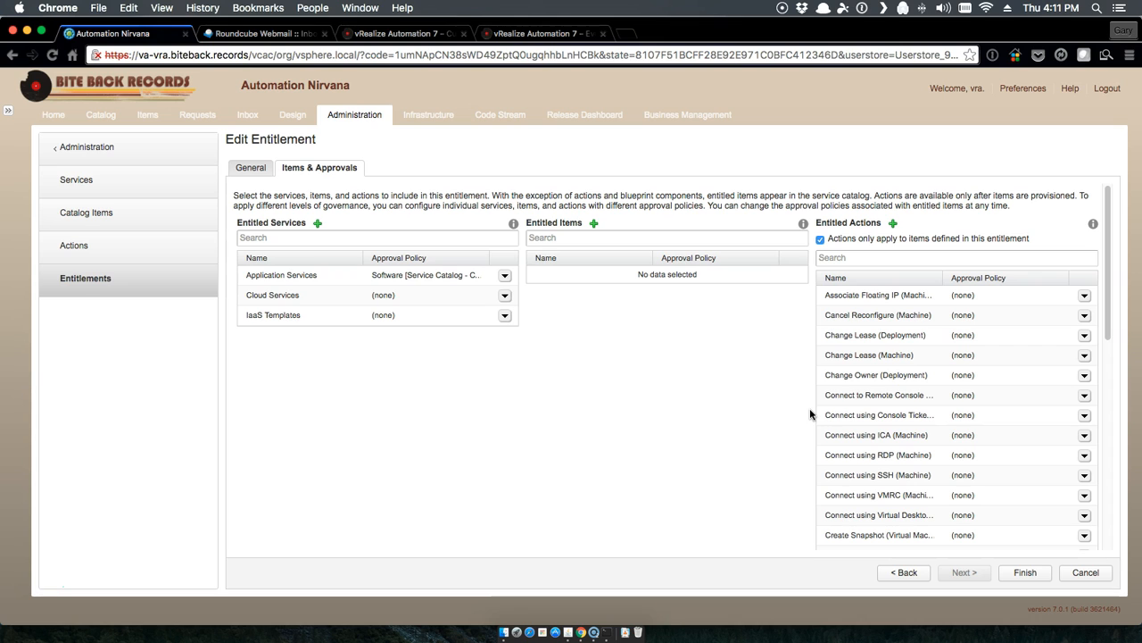
{"action": "left_click", "coordinate": [1025, 572]}
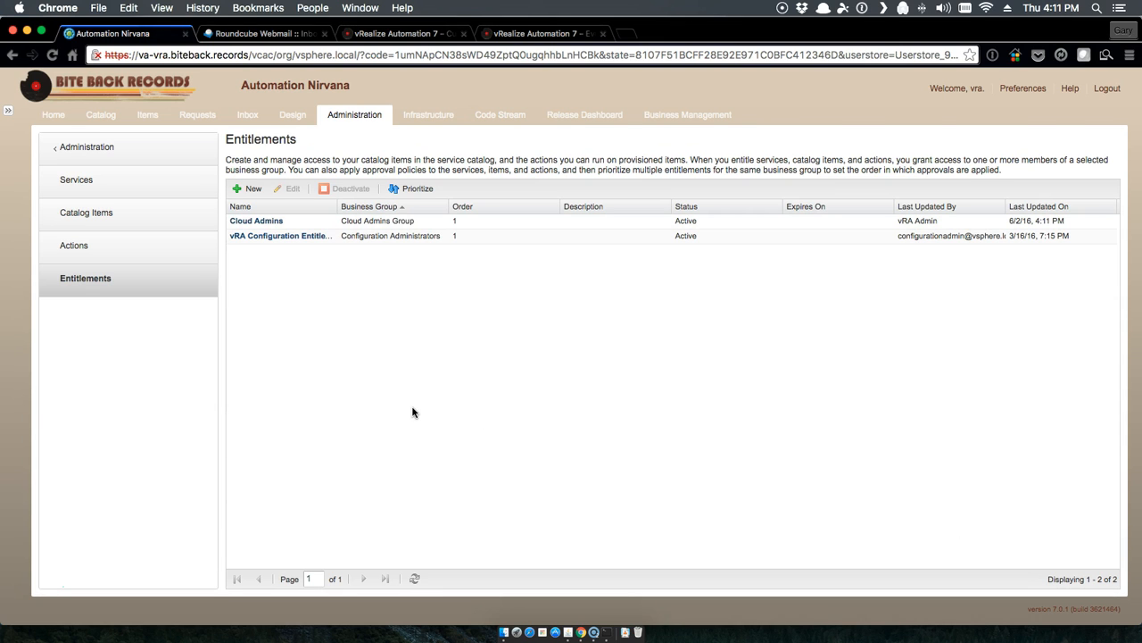
Step: Request the Cent OS 6 x86 with NGINX item from Application Services in the catalog and submit it
{"action": "left_click", "coordinate": [103, 117]}
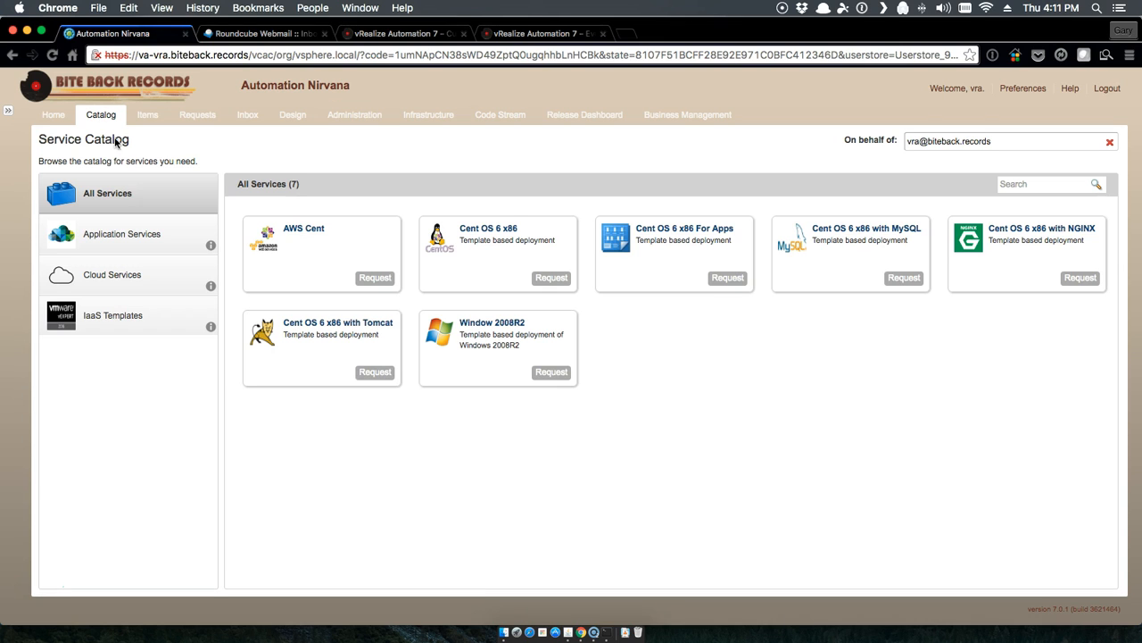
{"action": "left_click", "coordinate": [99, 246]}
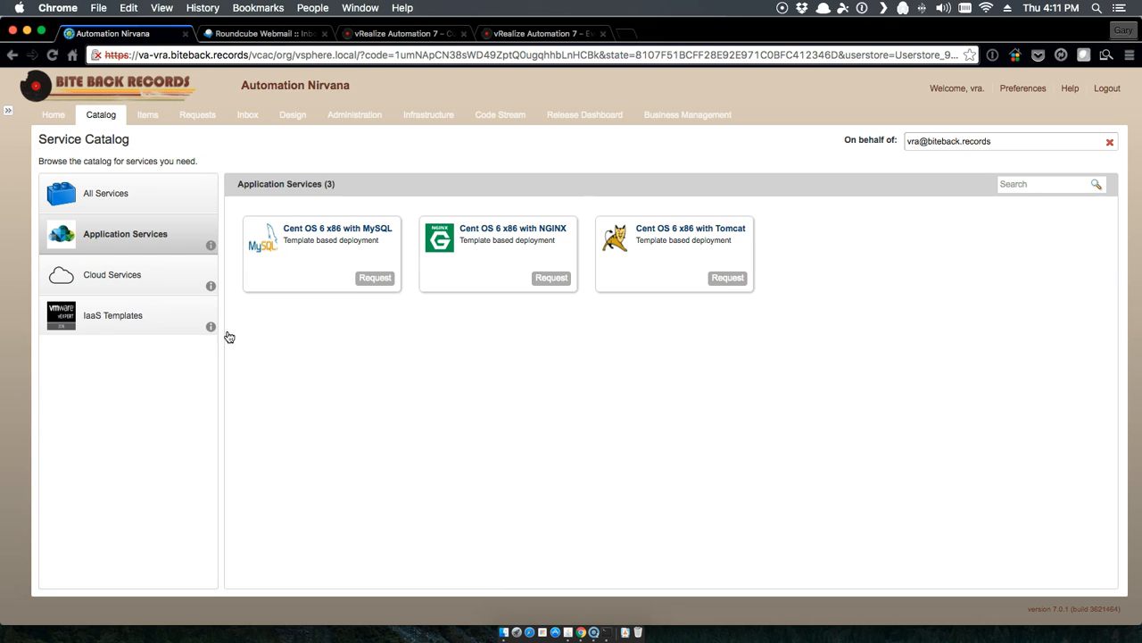
{"action": "left_click", "coordinate": [544, 280]}
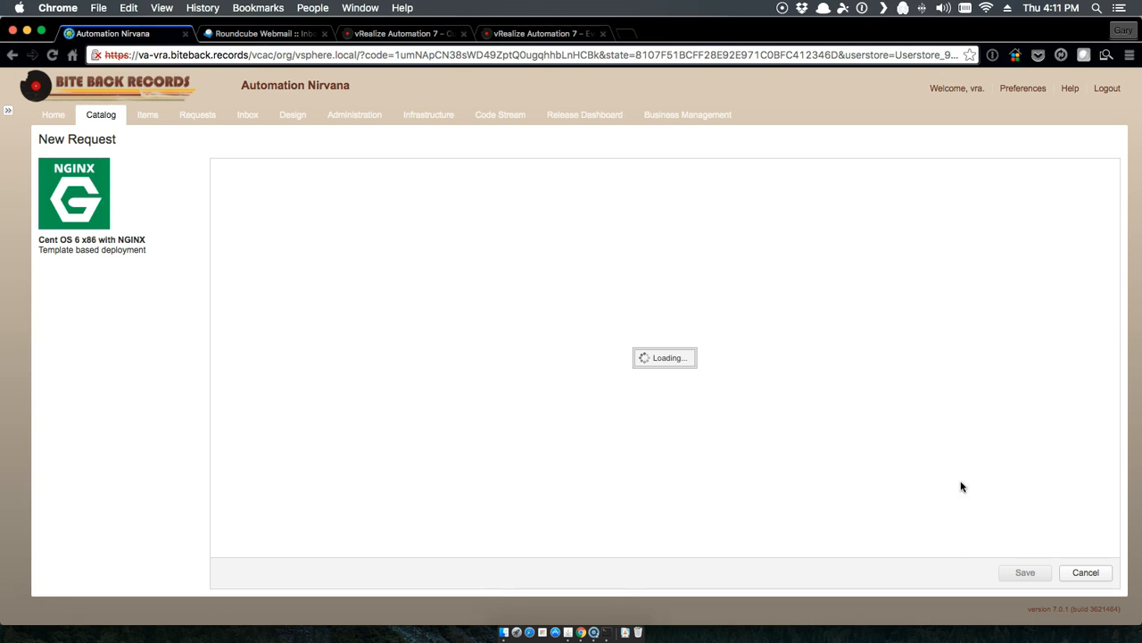
{"action": "left_click", "coordinate": [1023, 574]}
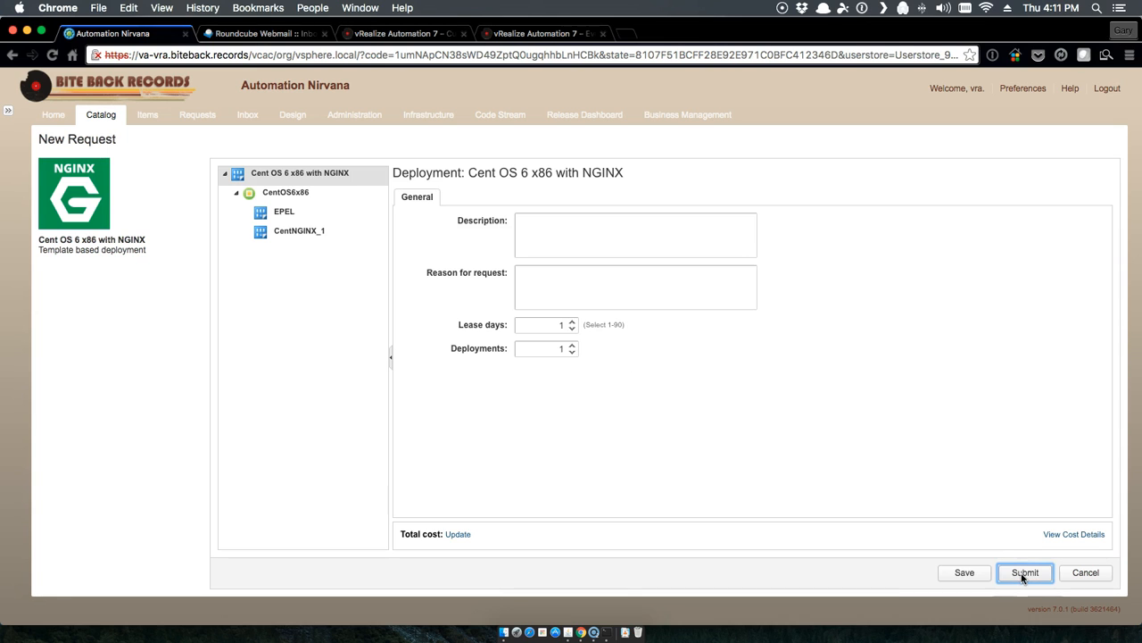
{"action": "left_click", "coordinate": [76, 223]}
Step: View the latest Write File to Send on Approval run's logs showing 'File Written', then bring up Terminal
{"action": "left_click", "coordinate": [568, 632]}
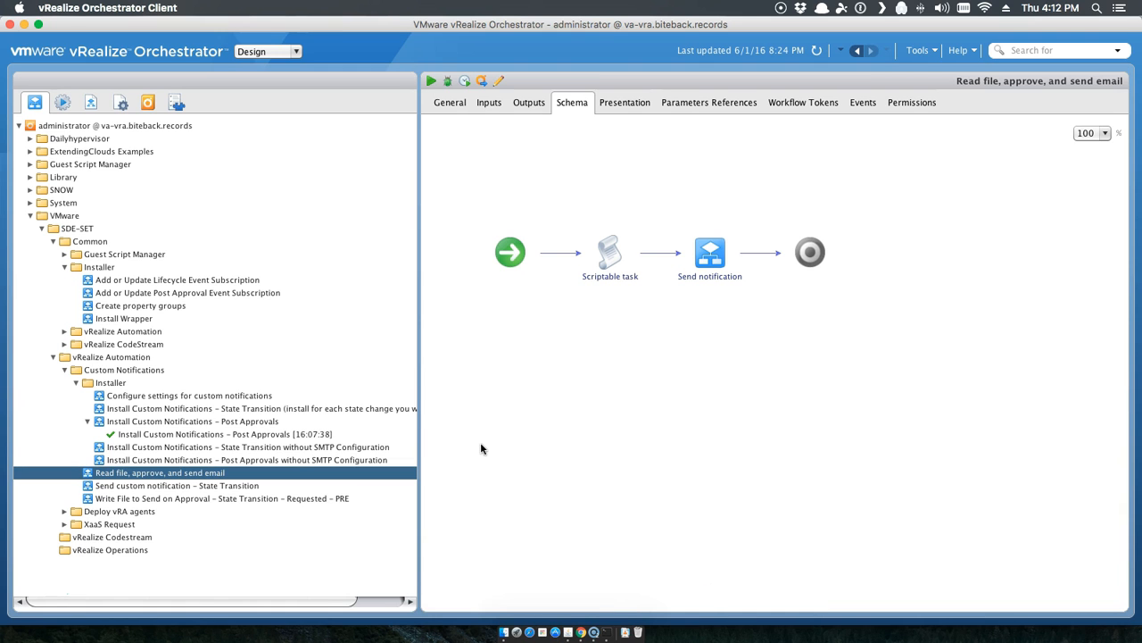
{"action": "left_click_drag", "start_coordinate": [416, 393], "coordinate": [480, 387]}
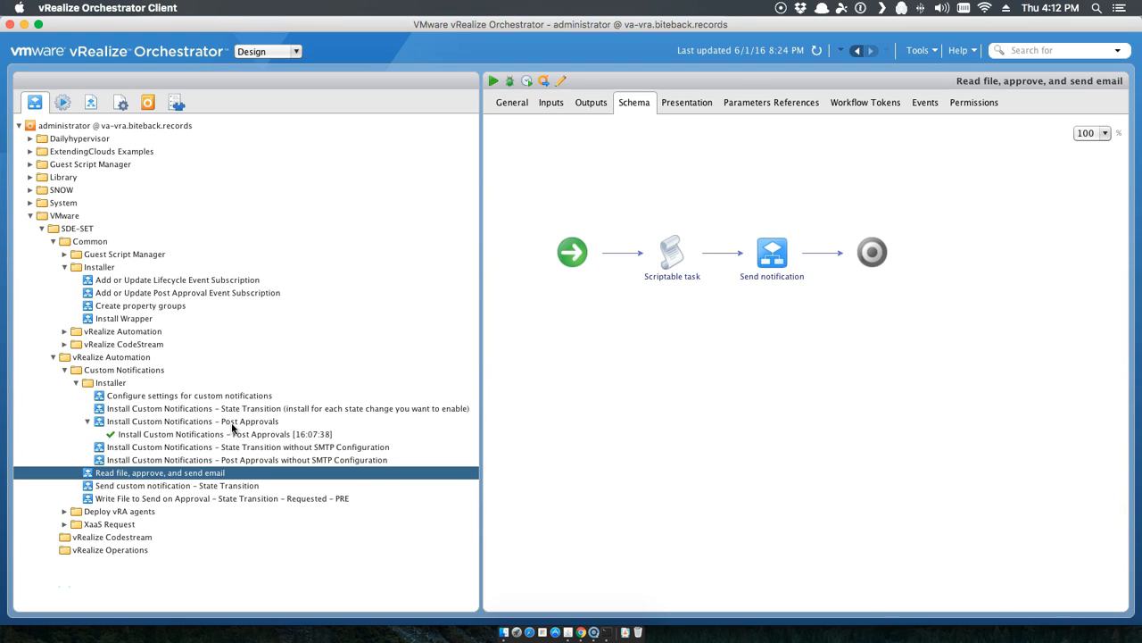
{"action": "left_click", "coordinate": [76, 498]}
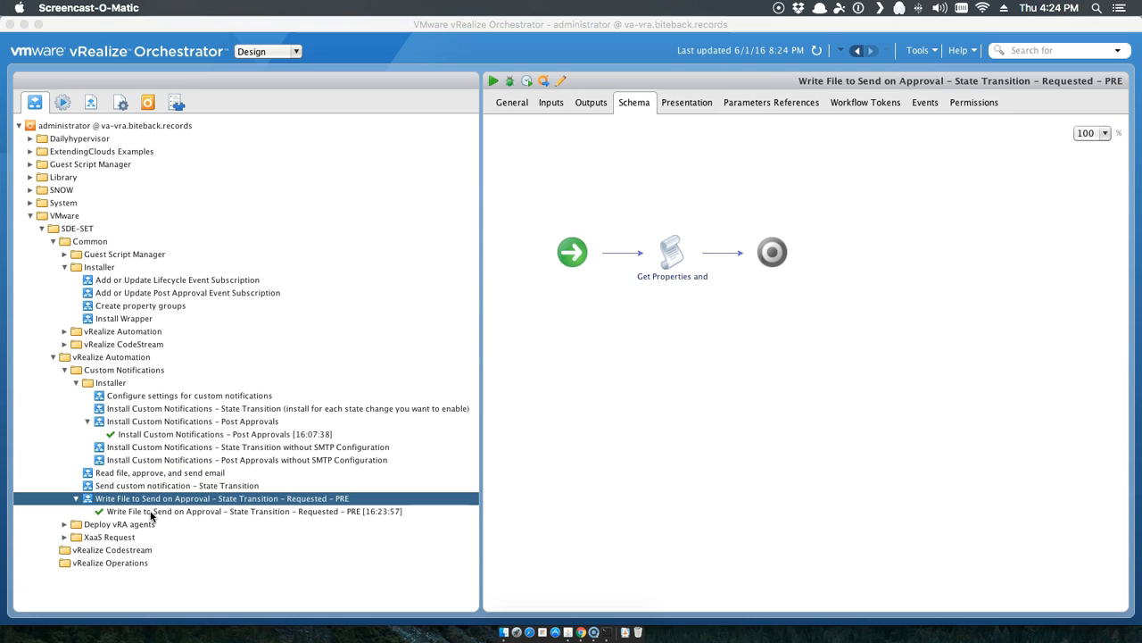
{"action": "left_click", "coordinate": [152, 511]}
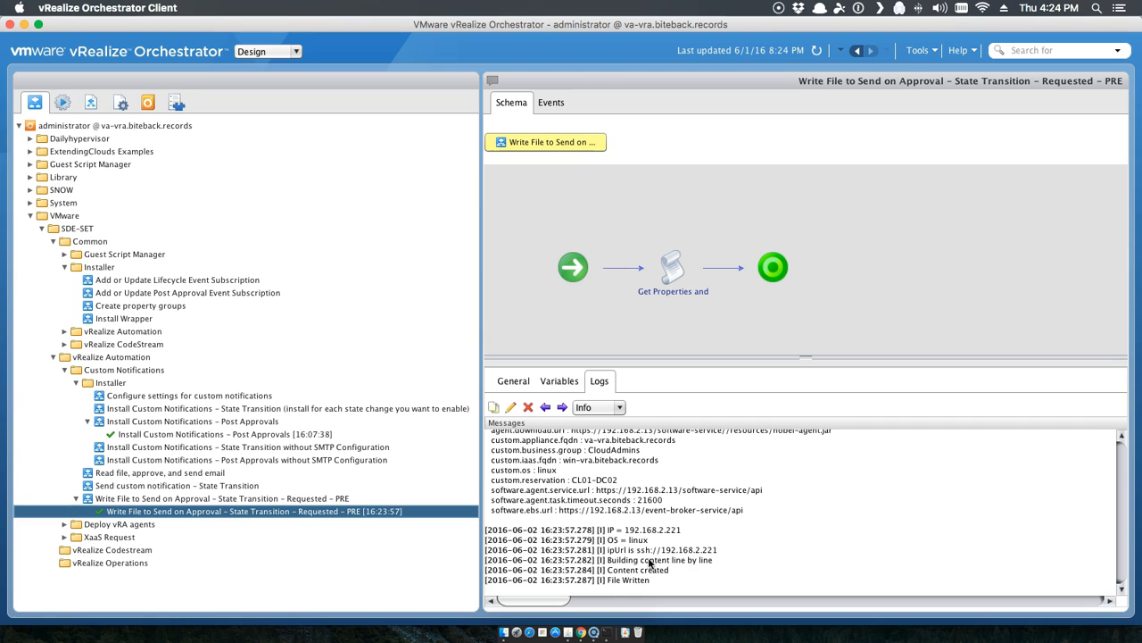
{"action": "scroll", "coordinate": [649, 563], "scroll_direction": "up", "scroll_amount": 10}
{"action": "scroll", "coordinate": [650, 562], "scroll_direction": "down", "scroll_amount": 10}
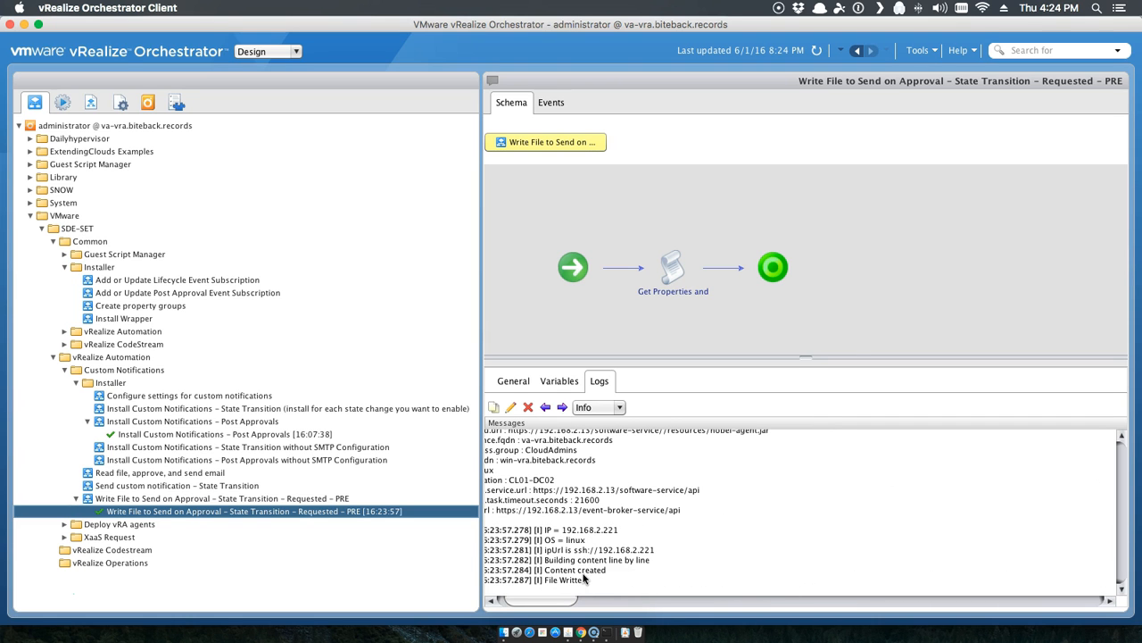
{"action": "left_click", "coordinate": [596, 602]}
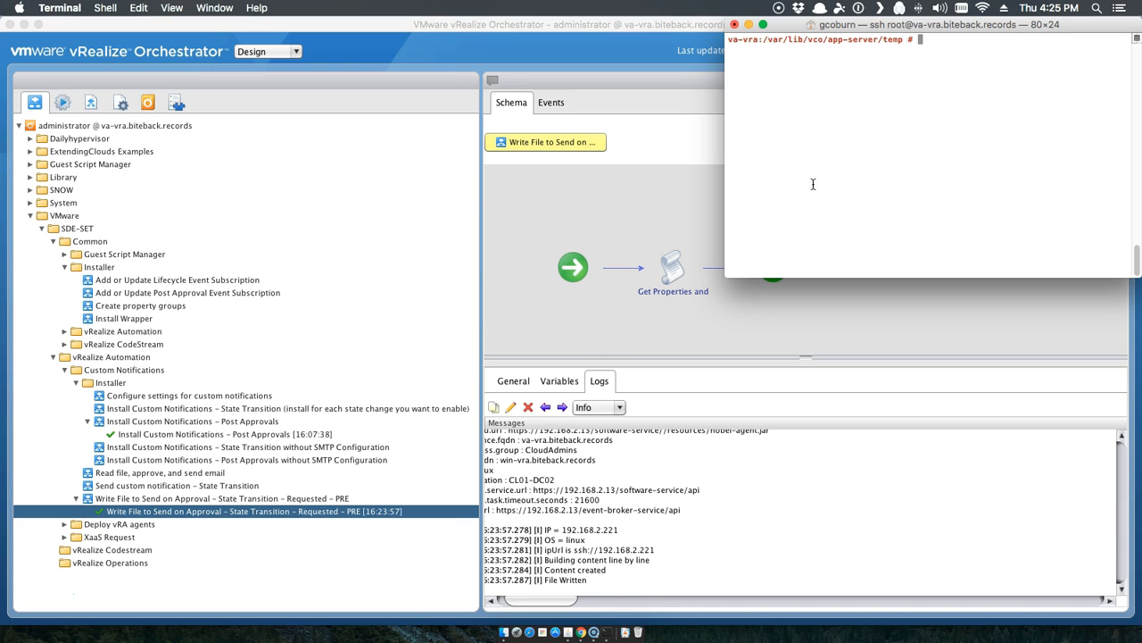
Step: Run ls in the temp folder and highlight the generated 5c487868-9e8b-4ad8-82c2-f399557faf4f.html file
{"action": "type", "text": "ls"}
{"action": "key", "text": "Return"}
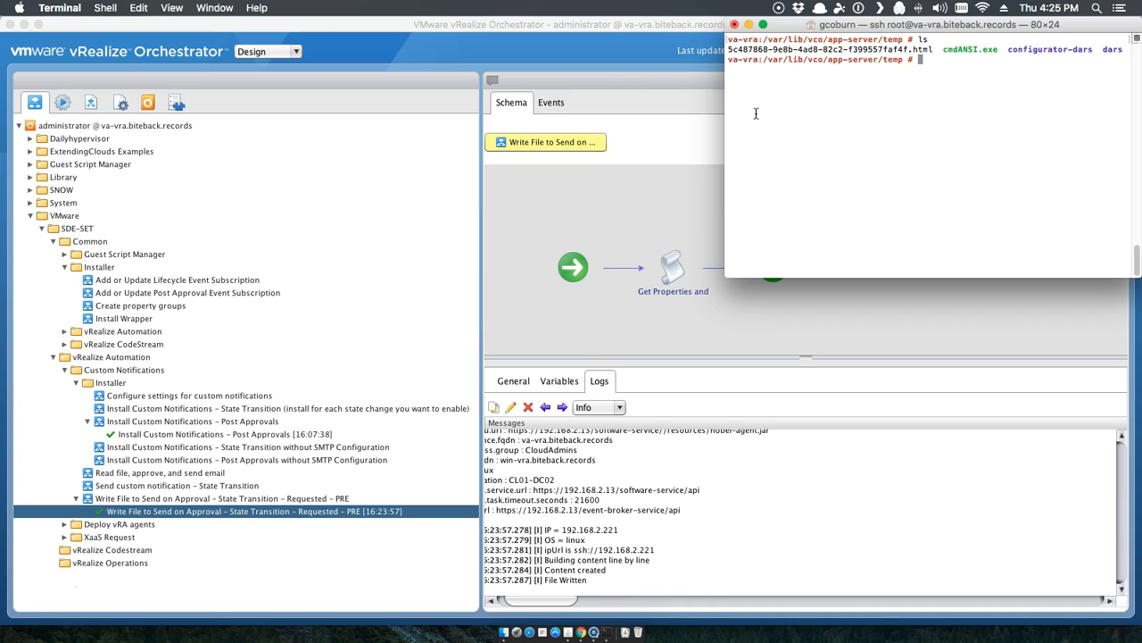
{"action": "left_click_drag", "start_coordinate": [729, 49], "coordinate": [900, 49]}
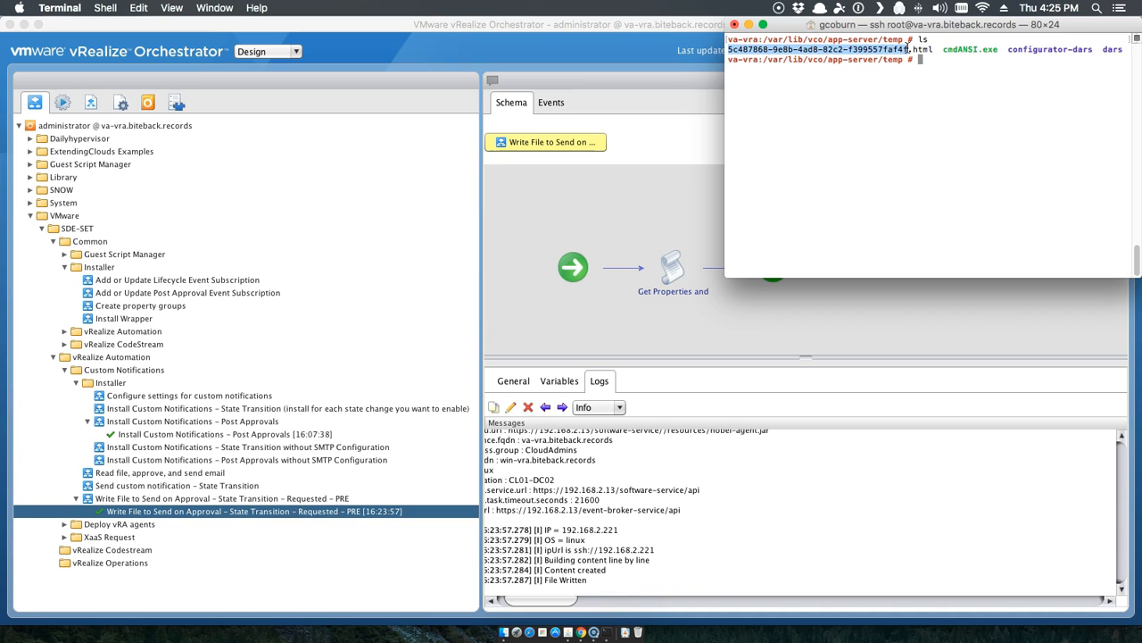
{"action": "left_click", "coordinate": [873, 143]}
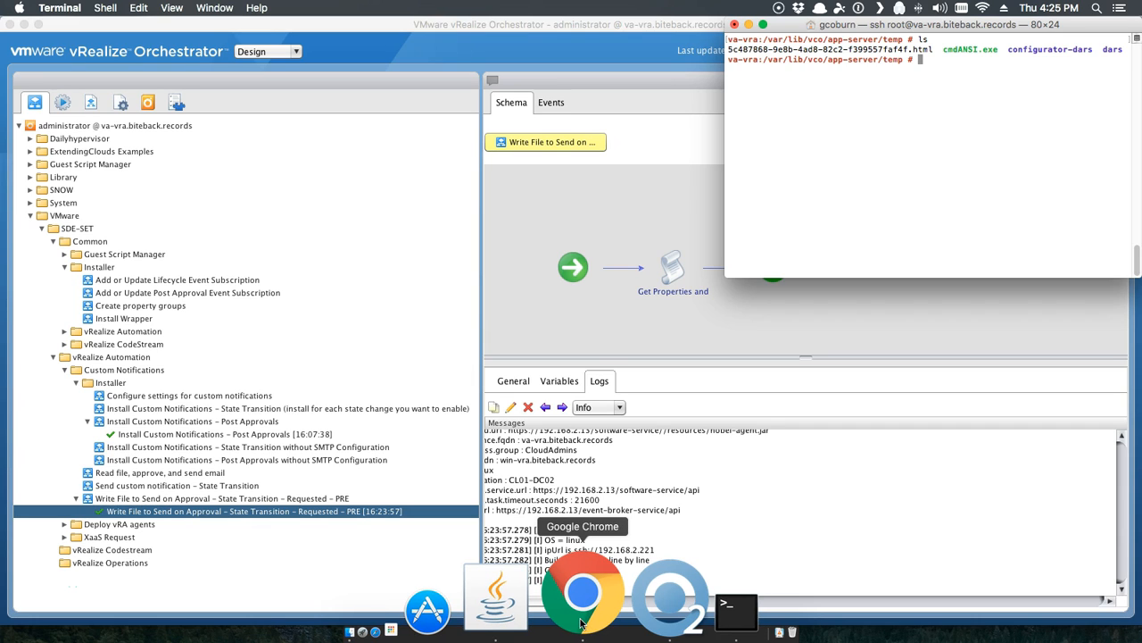
Step: Open Request #441's Execution information view from the Requests list in vRealize Automation
{"action": "left_click", "coordinate": [581, 607]}
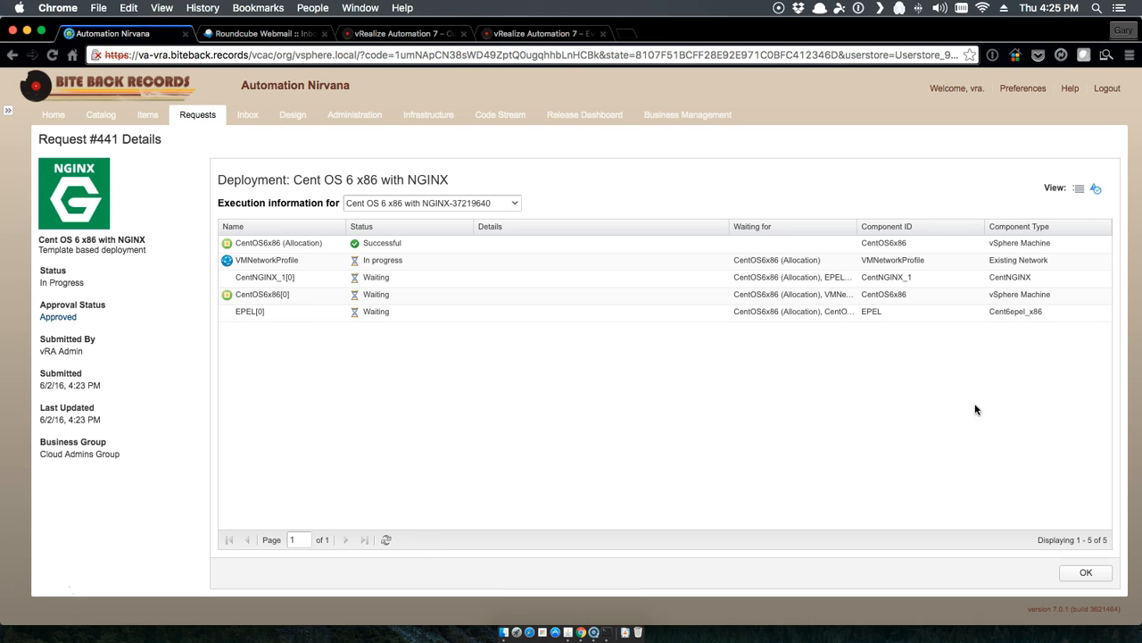
{"action": "left_click", "coordinate": [1087, 572]}
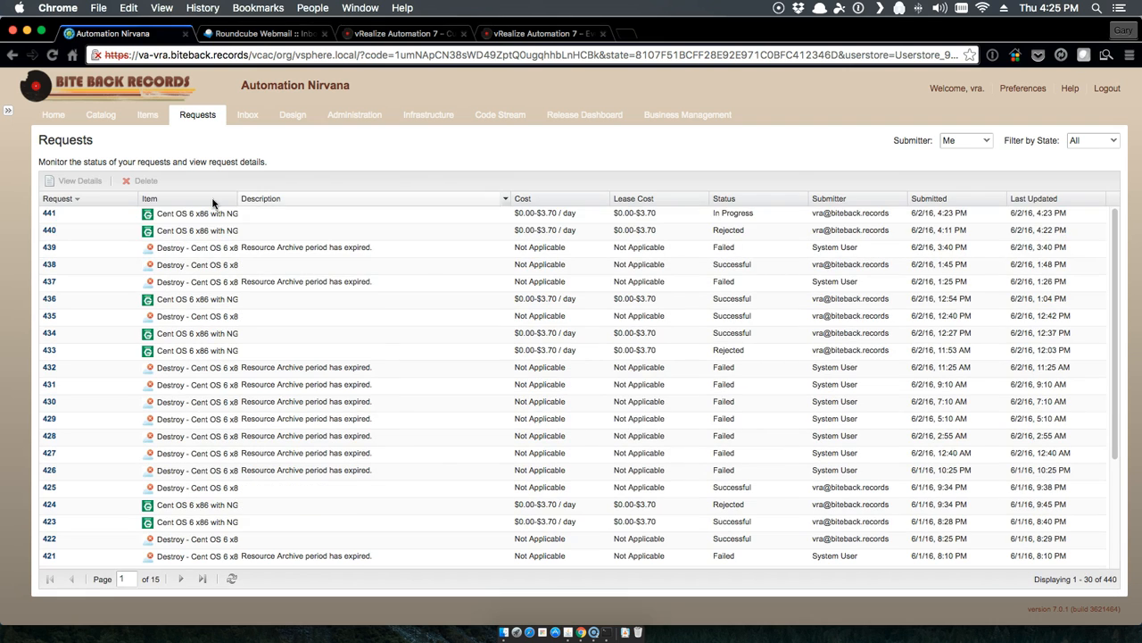
{"action": "left_click", "coordinate": [100, 115]}
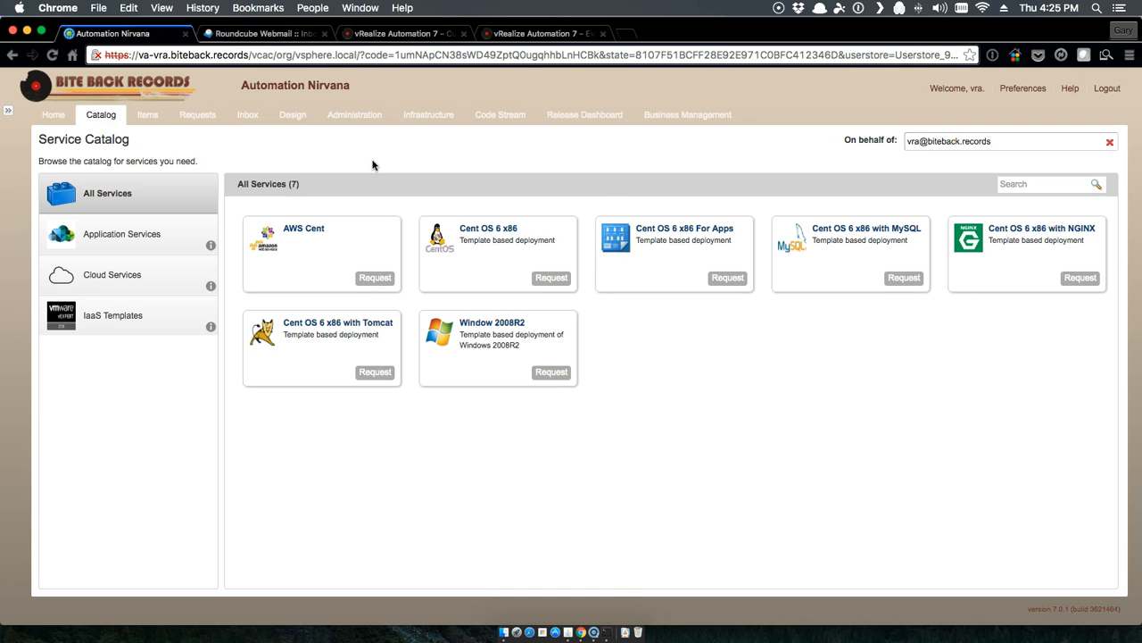
{"action": "left_click", "coordinate": [199, 115]}
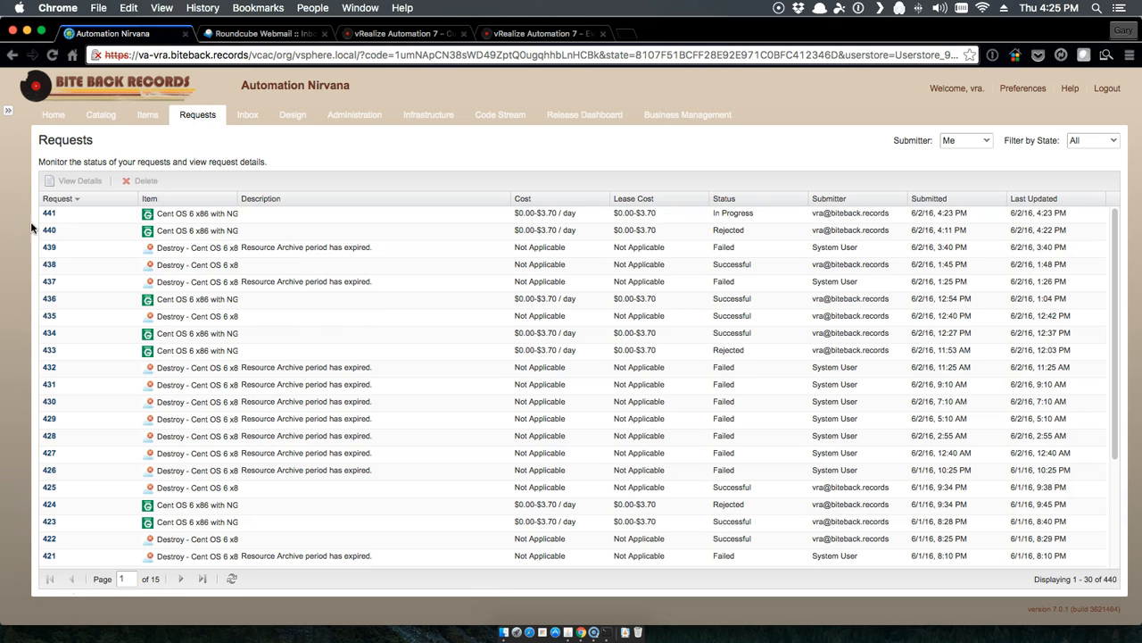
{"action": "left_click", "coordinate": [49, 215]}
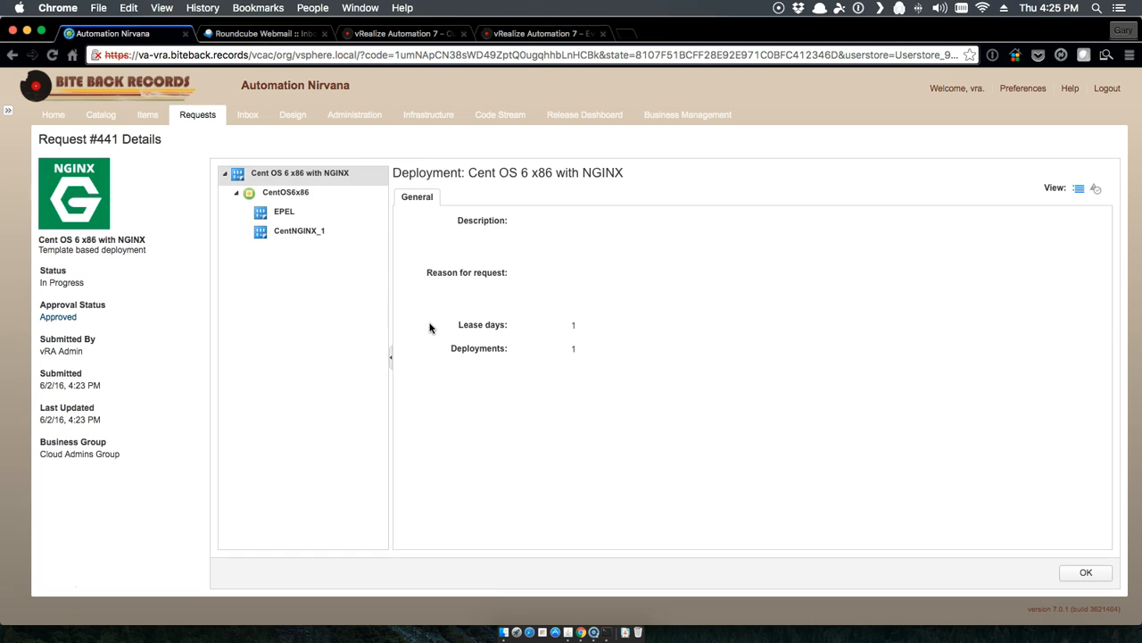
{"action": "left_click", "coordinate": [1096, 189]}
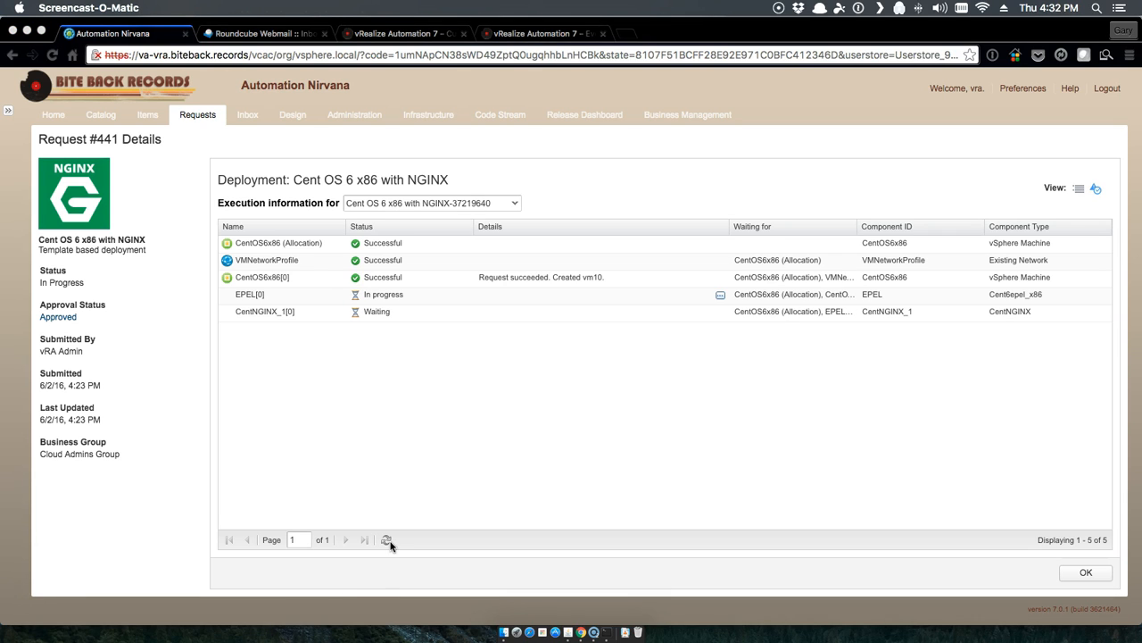
Step: Refresh the component statuses until CentNGINX_1 and every other component shows Successful
{"action": "left_click", "coordinate": [387, 541]}
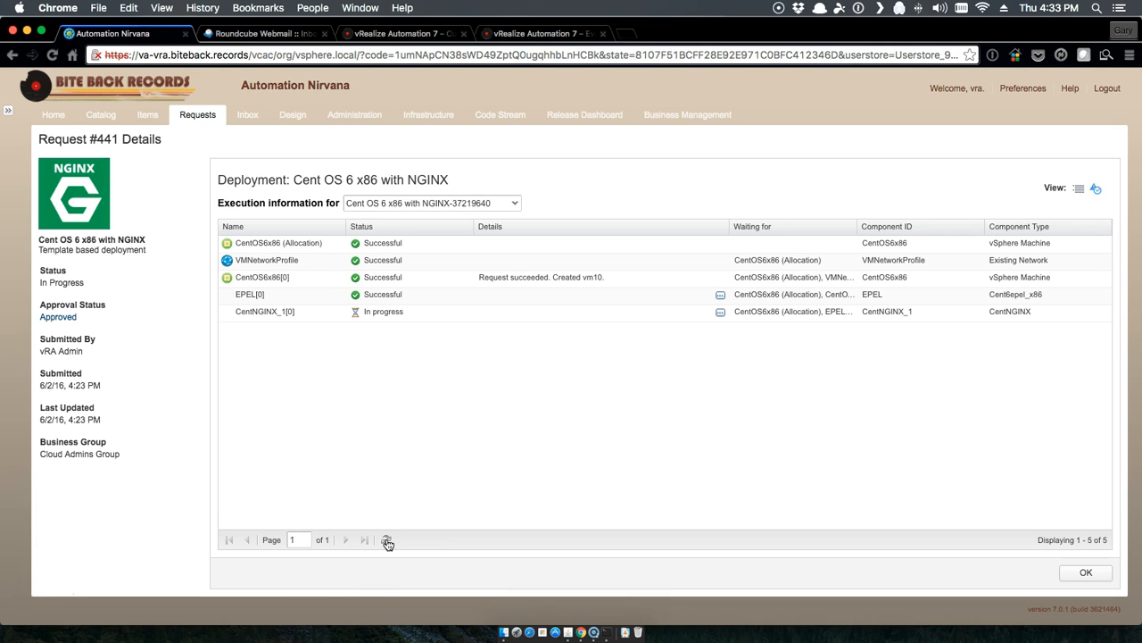
{"action": "left_click", "coordinate": [387, 541]}
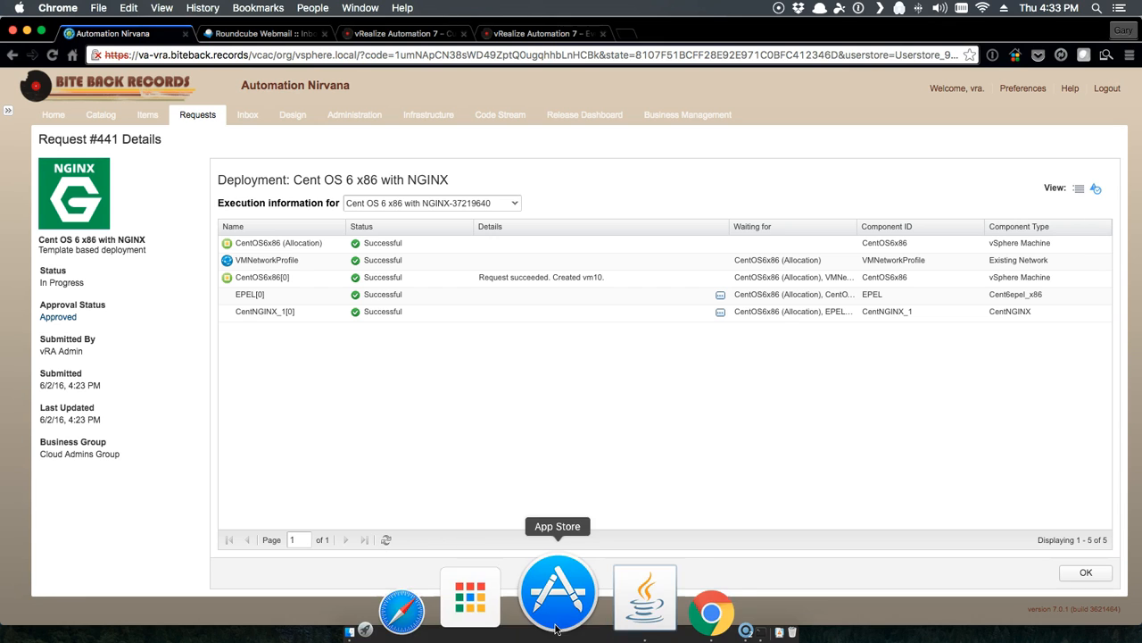
{"action": "left_click", "coordinate": [555, 594]}
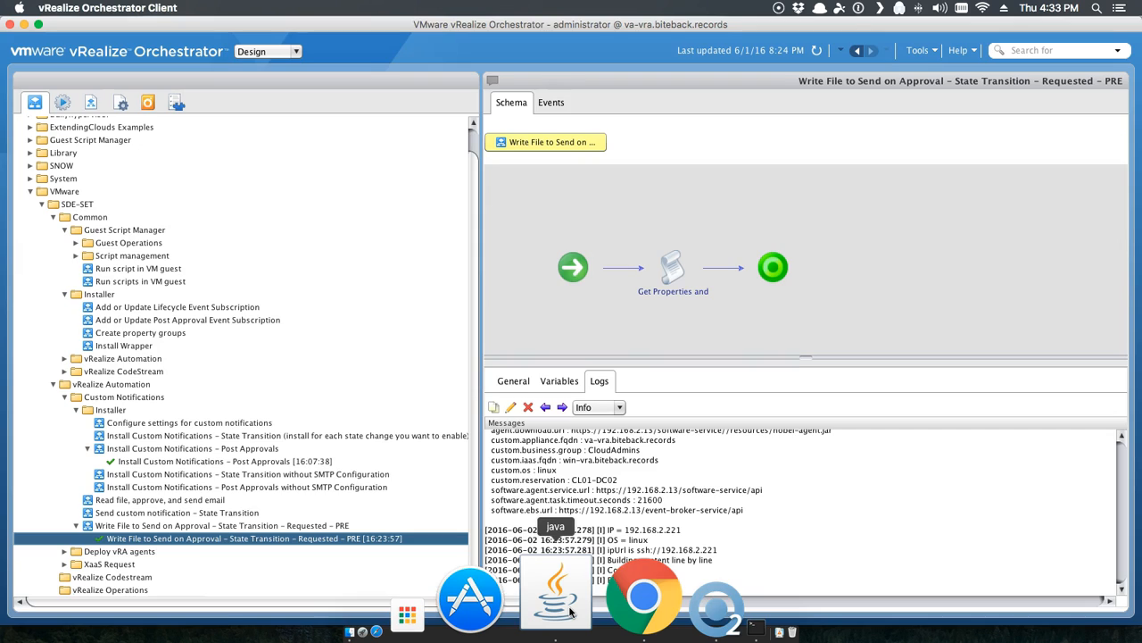
Step: Open the 16:33:24 run logs of 'Read file, approve, and send email', showing the mail sent
{"action": "left_click", "coordinate": [127, 501]}
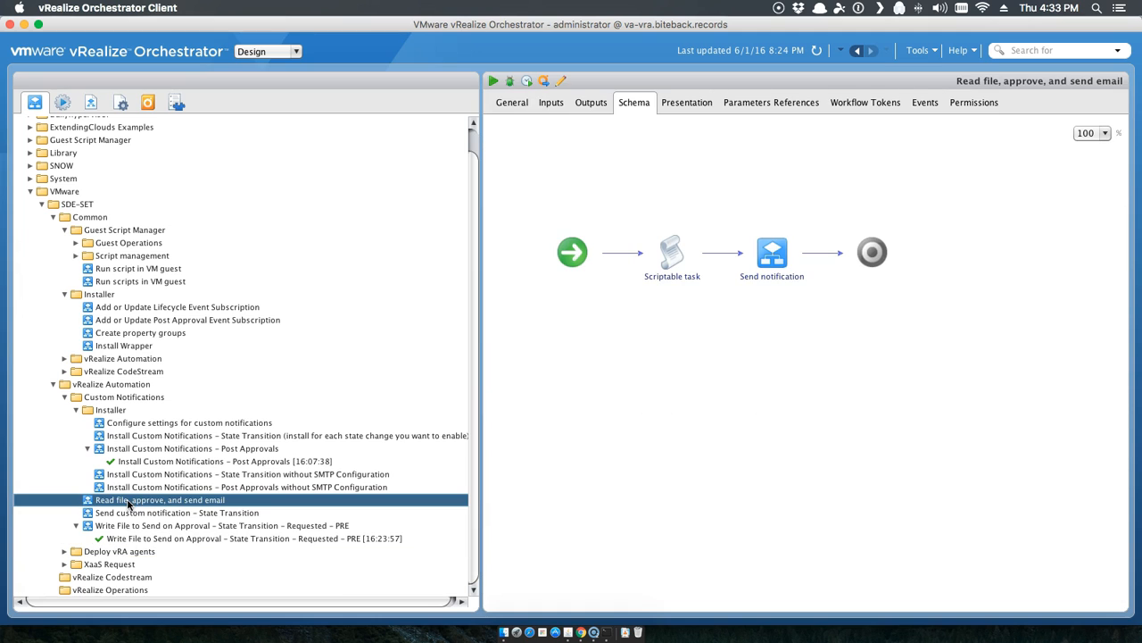
{"action": "left_click", "coordinate": [76, 502]}
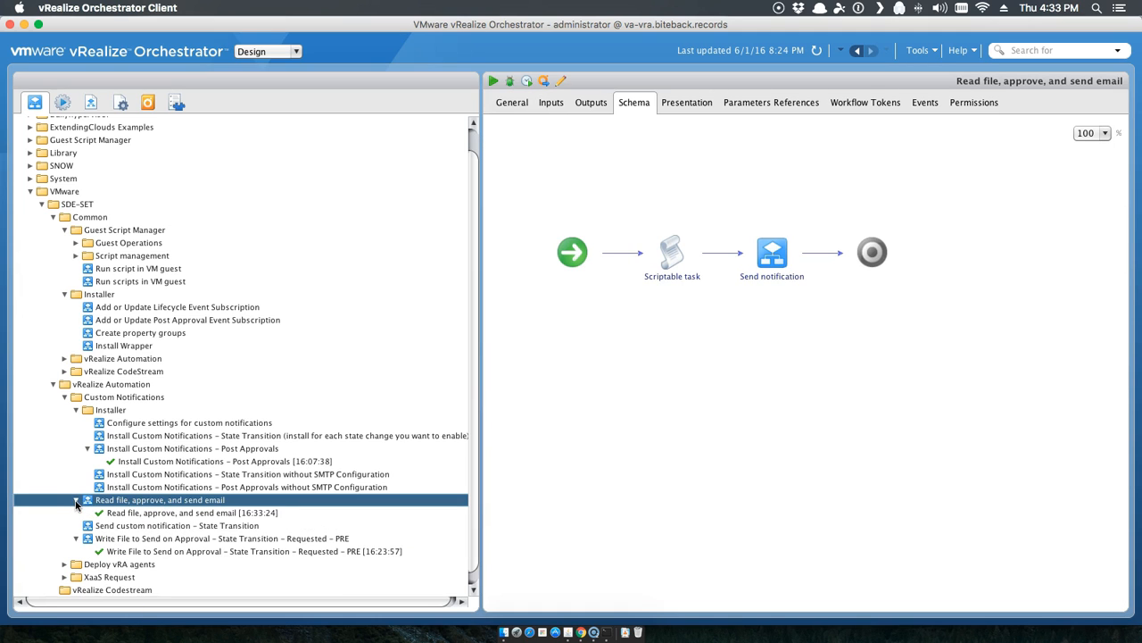
{"action": "left_click", "coordinate": [132, 512]}
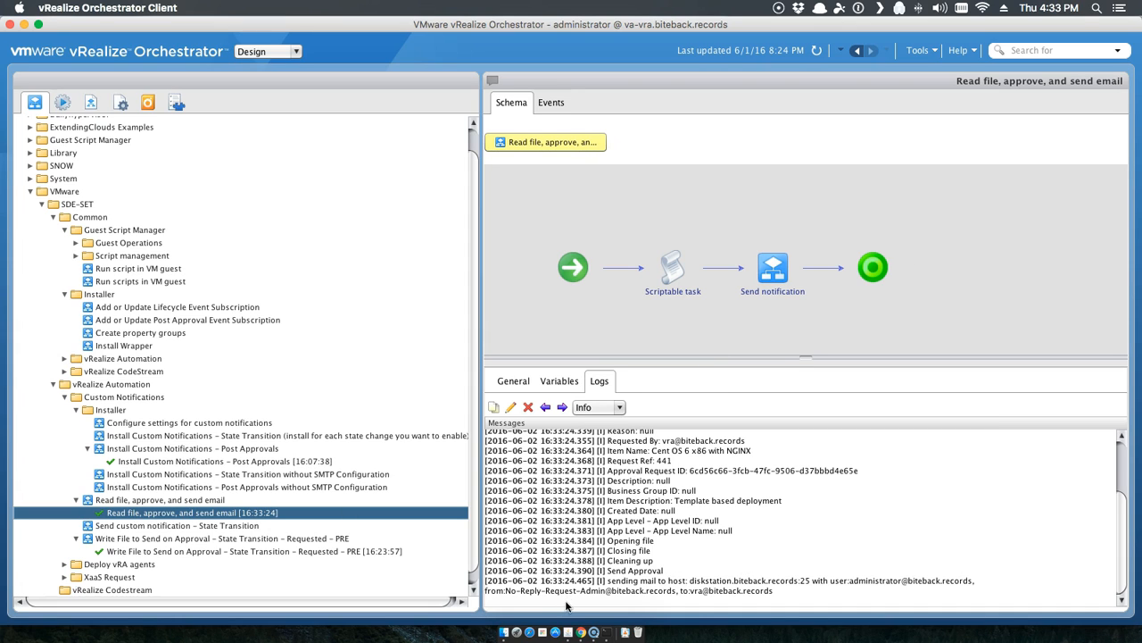
Step: Re-list the temp folder with ls in Terminal to confirm the HTML file was deleted
{"action": "left_click", "coordinate": [606, 614]}
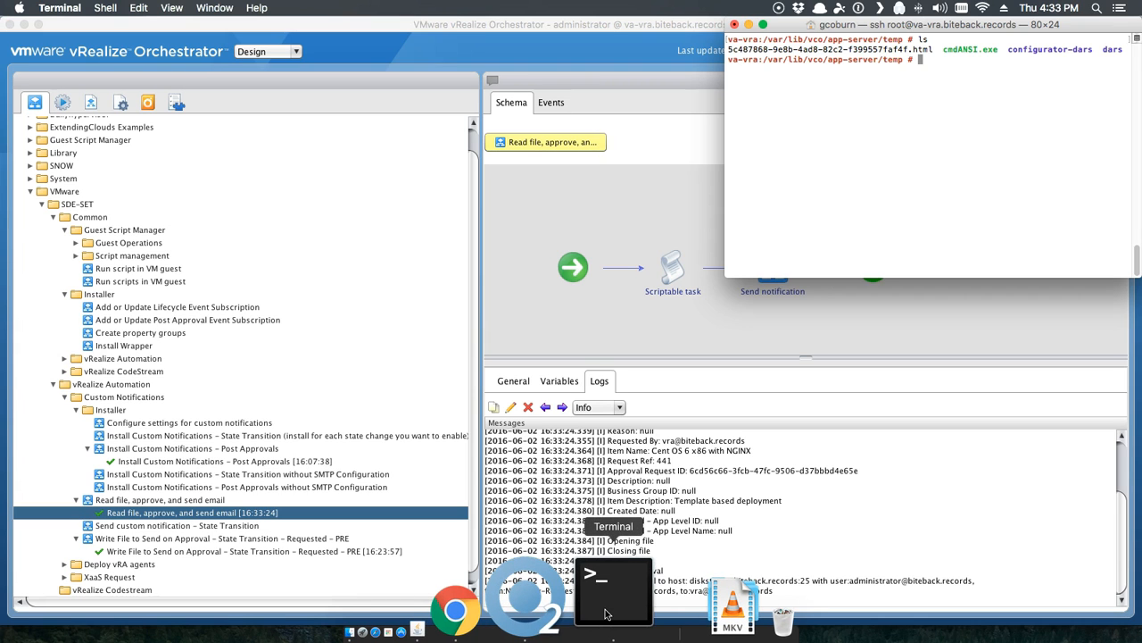
{"action": "type", "text": "ls"}
{"action": "key", "text": "Return"}
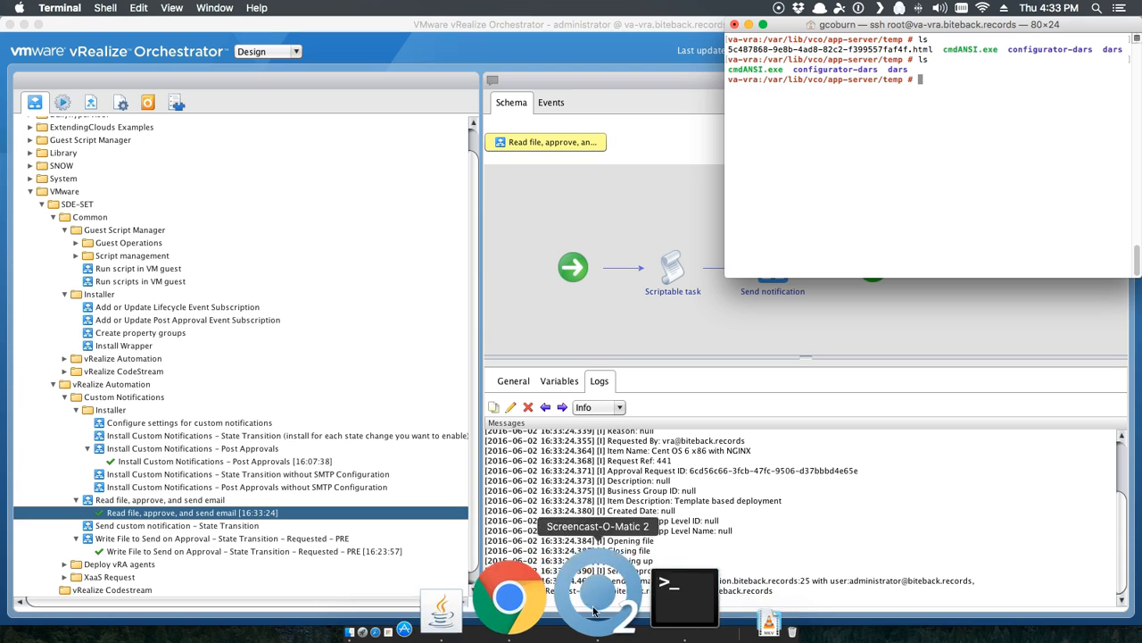
{"action": "left_click", "coordinate": [583, 596]}
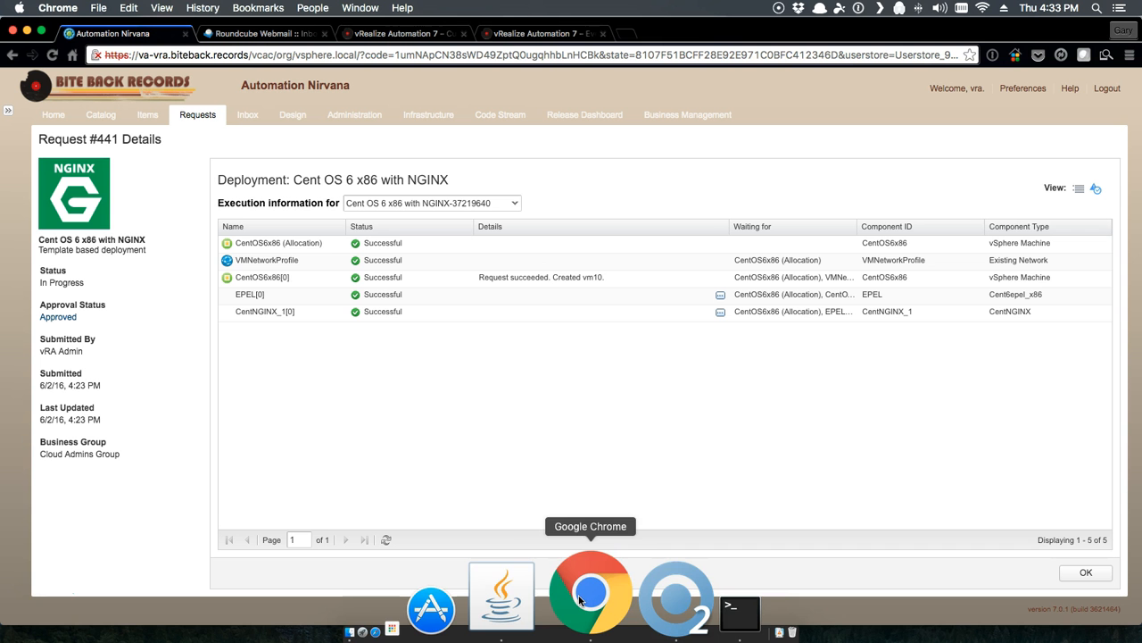
Step: Refresh the Roundcube inbox and open the 'Your request has been completed' email with images displayed
{"action": "left_click", "coordinate": [269, 34]}
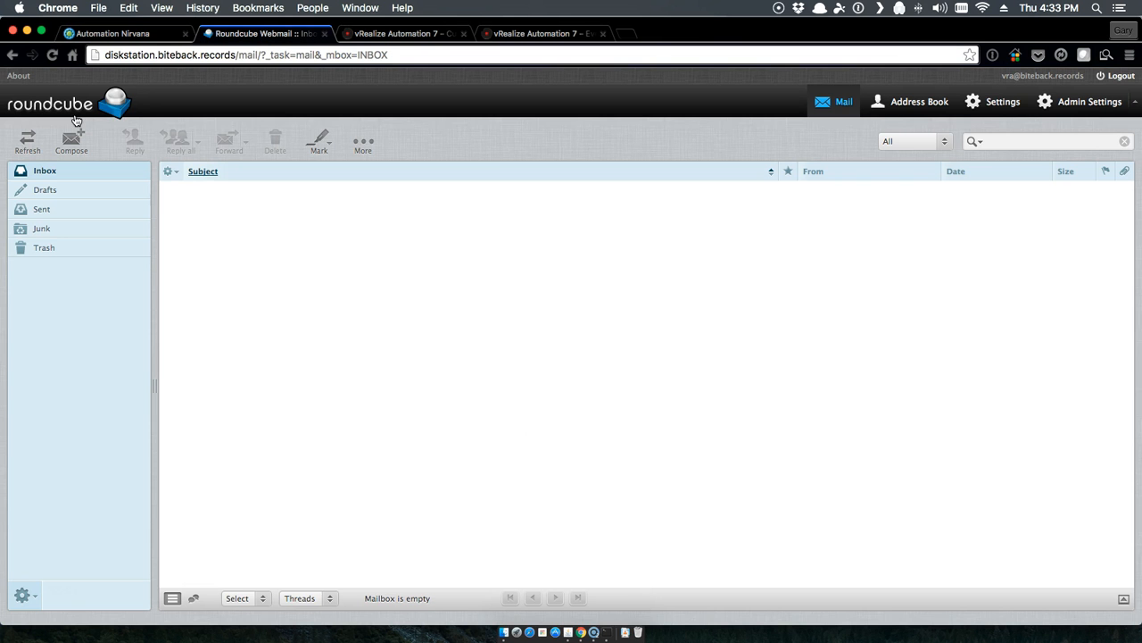
{"action": "left_click", "coordinate": [25, 143]}
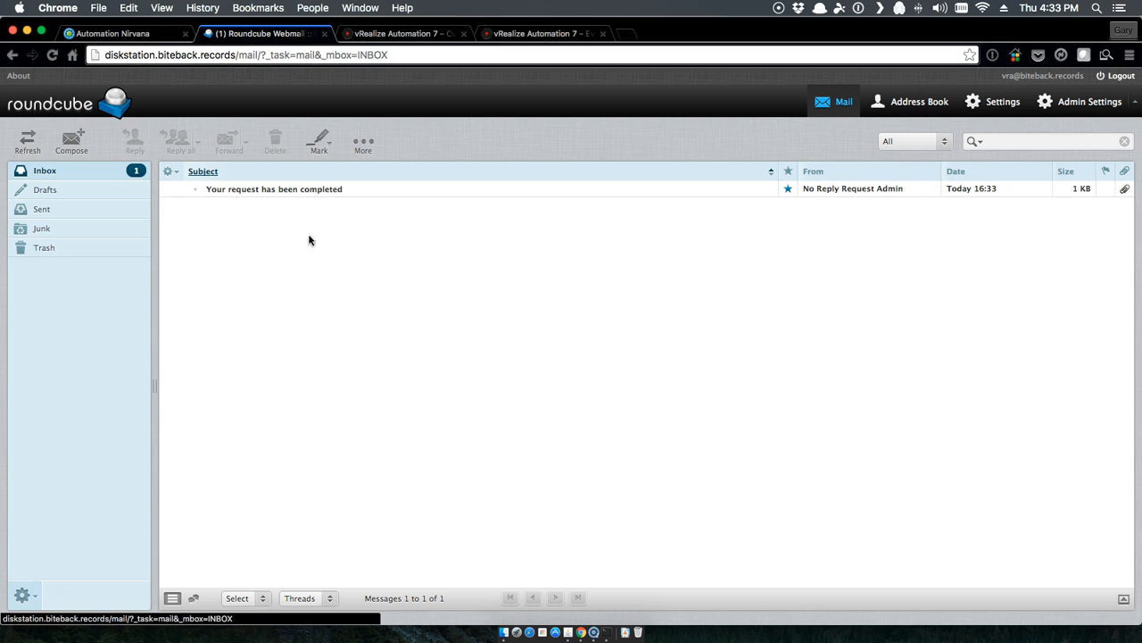
{"action": "left_click", "coordinate": [307, 190]}
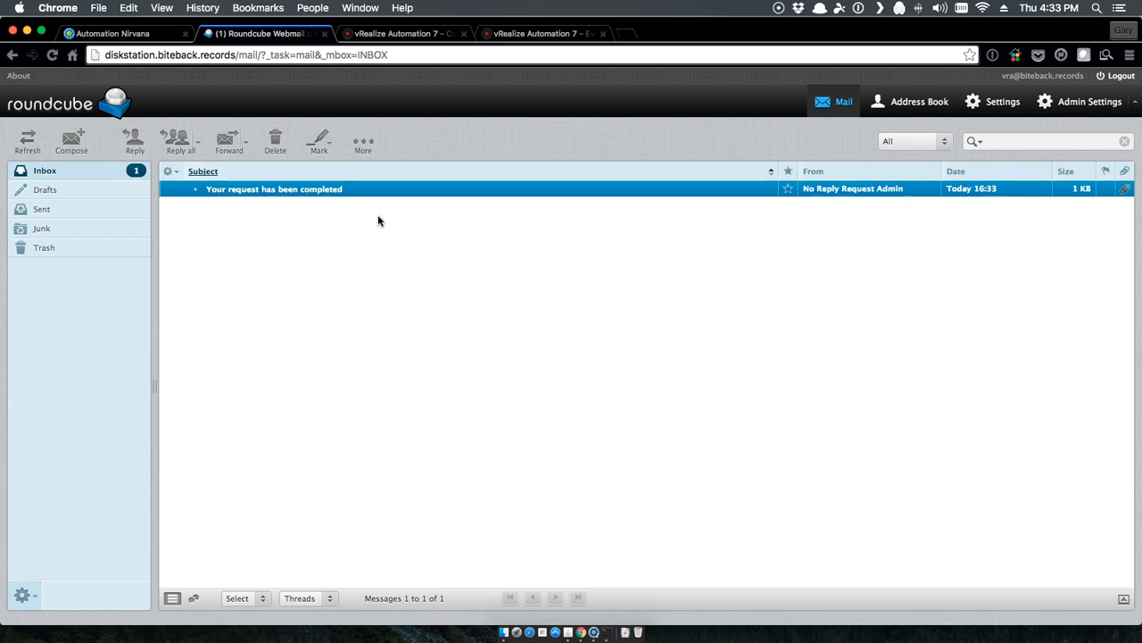
{"action": "double_click", "coordinate": [306, 194]}
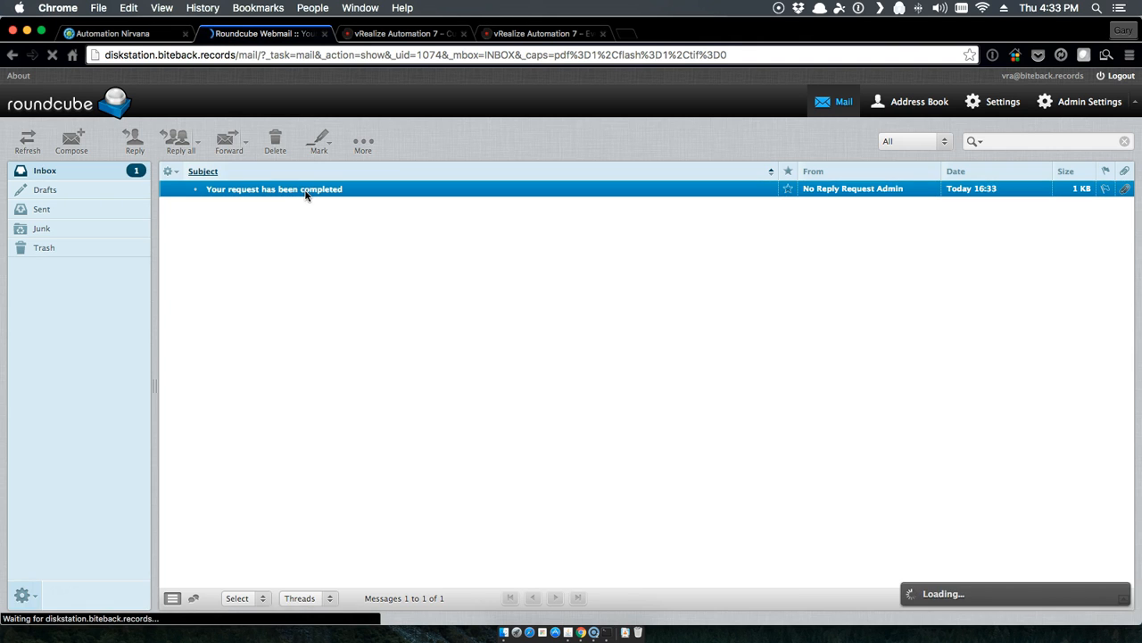
{"action": "left_click", "coordinate": [499, 247]}
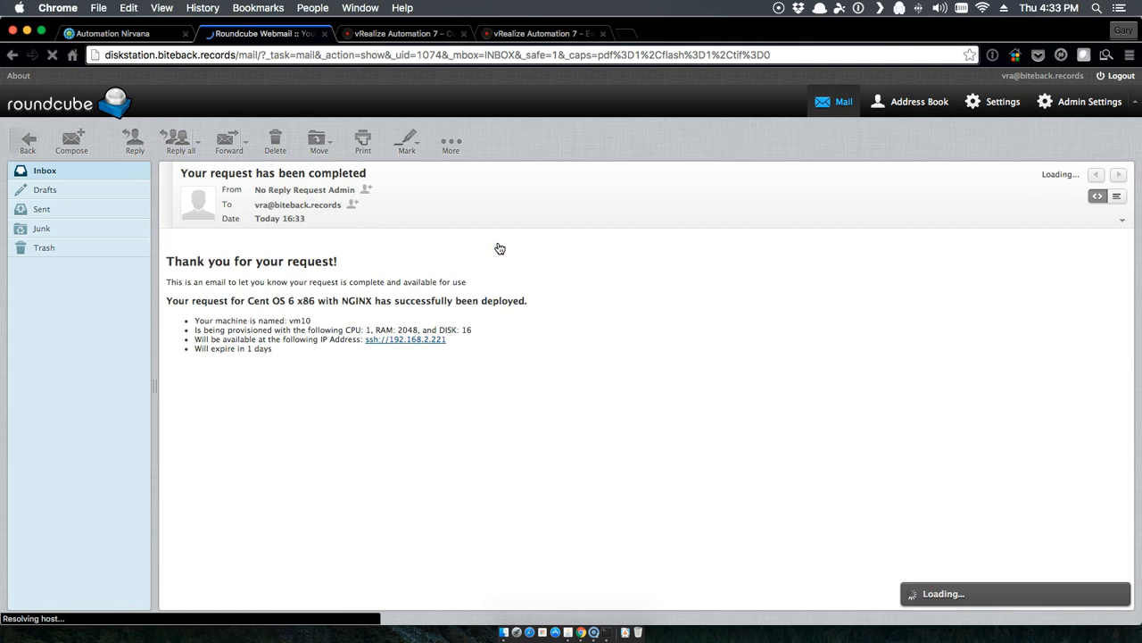